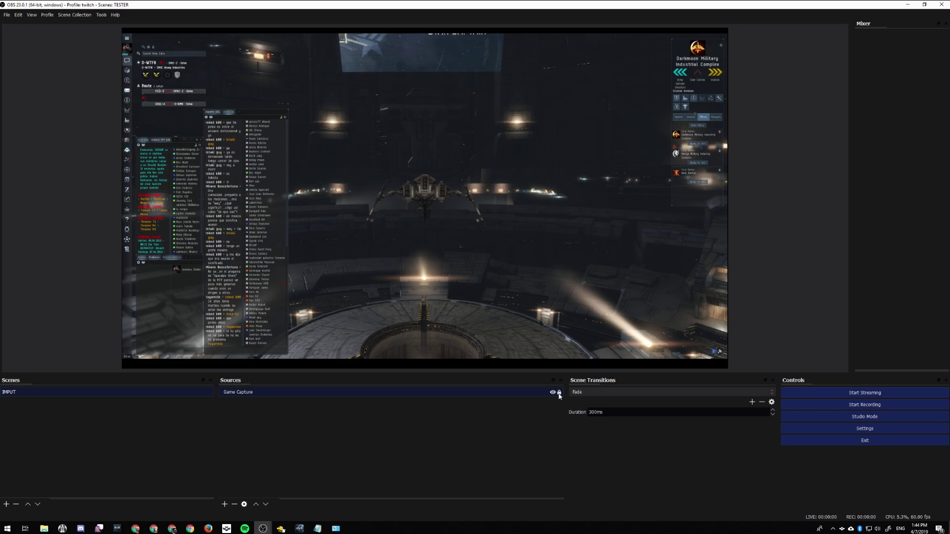
Duplicate the IMPUT scene and name the copy 'MASK AND BLUR'
{"action": "right_click", "coordinate": [79, 393]}
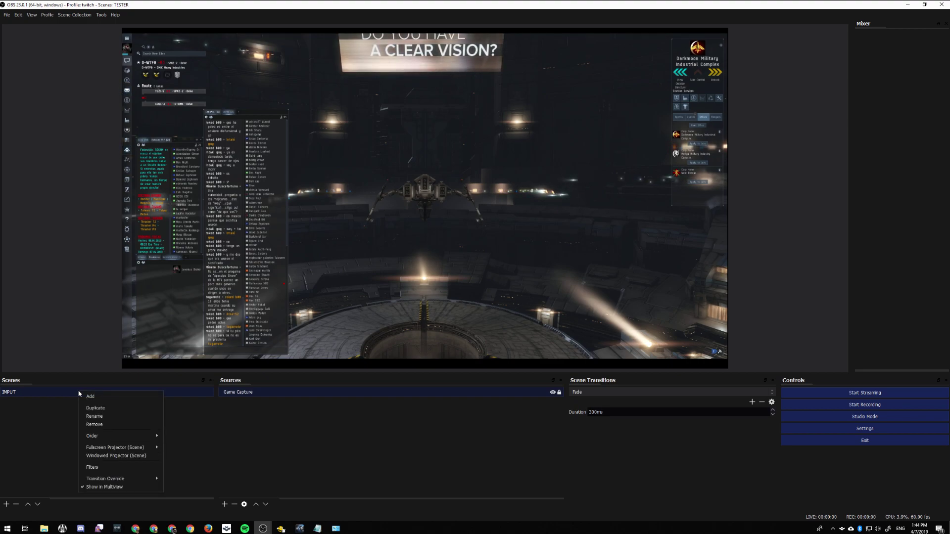
{"action": "left_click", "coordinate": [105, 409]}
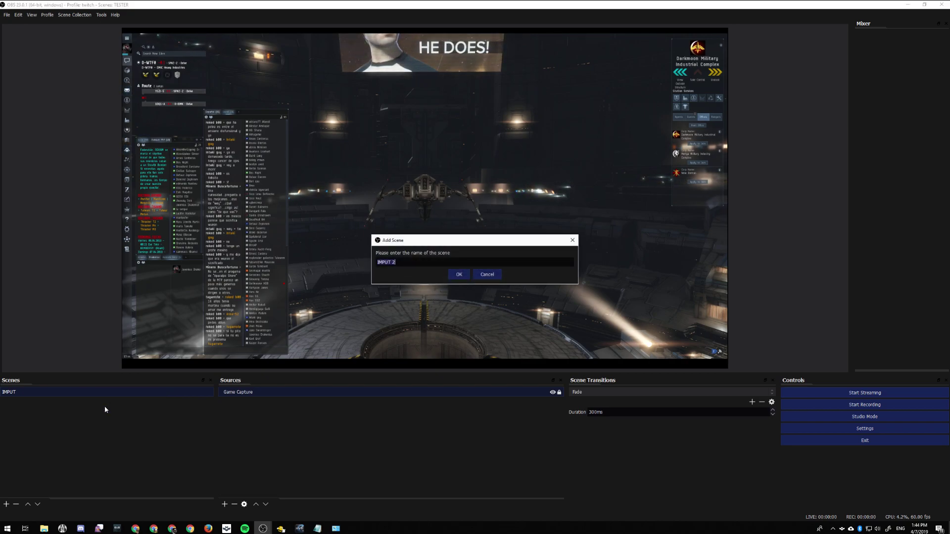
{"action": "key", "text": "BackSpace"}
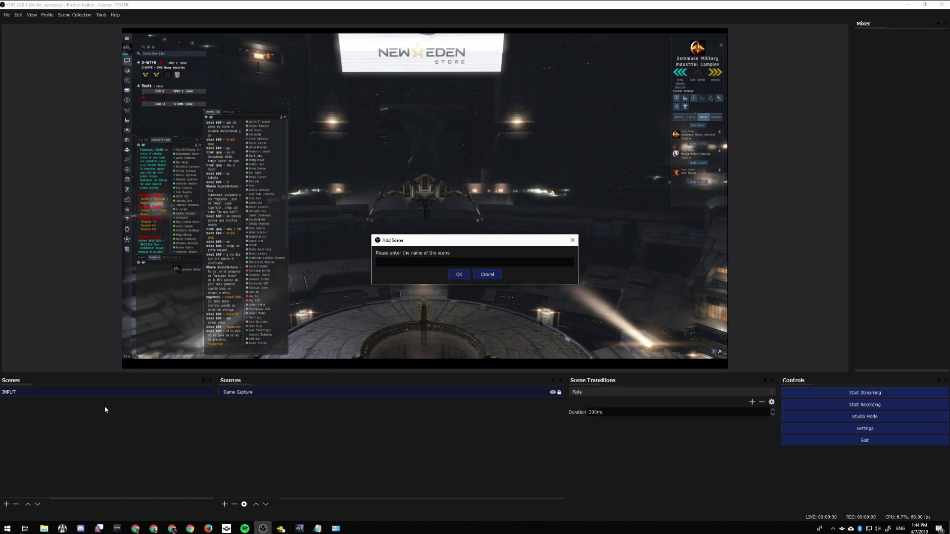
{"action": "type", "text": "MA"}
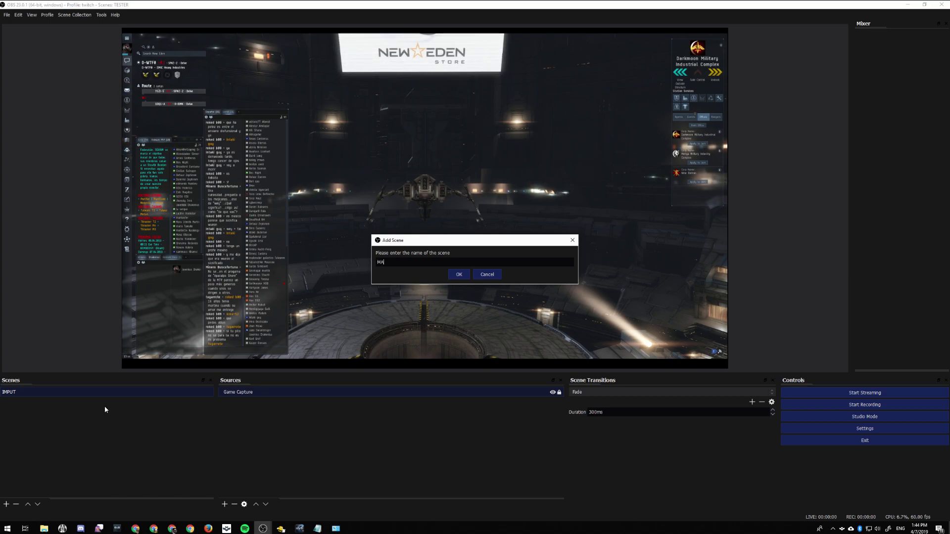
{"action": "type", "text": "SK AND "}
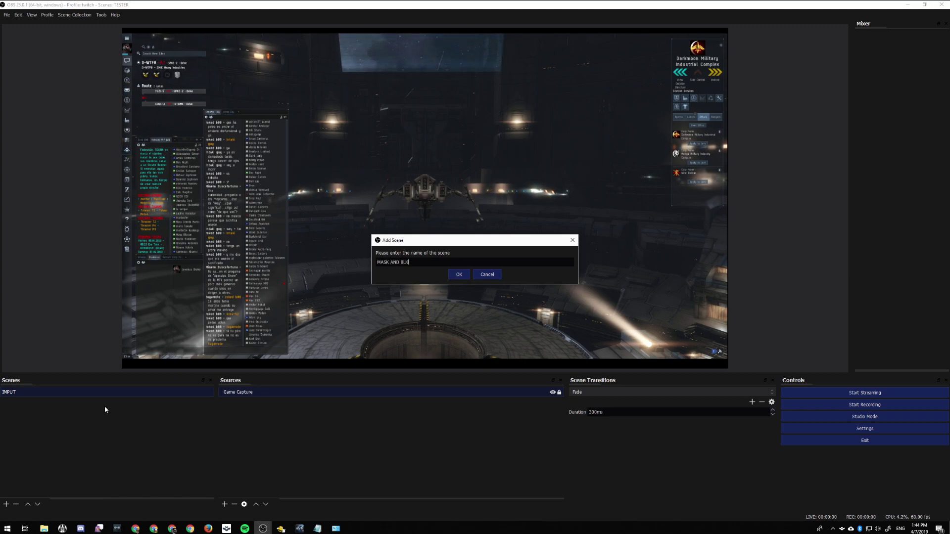
{"action": "type", "text": "BLUR"}
{"action": "key", "text": "Return"}
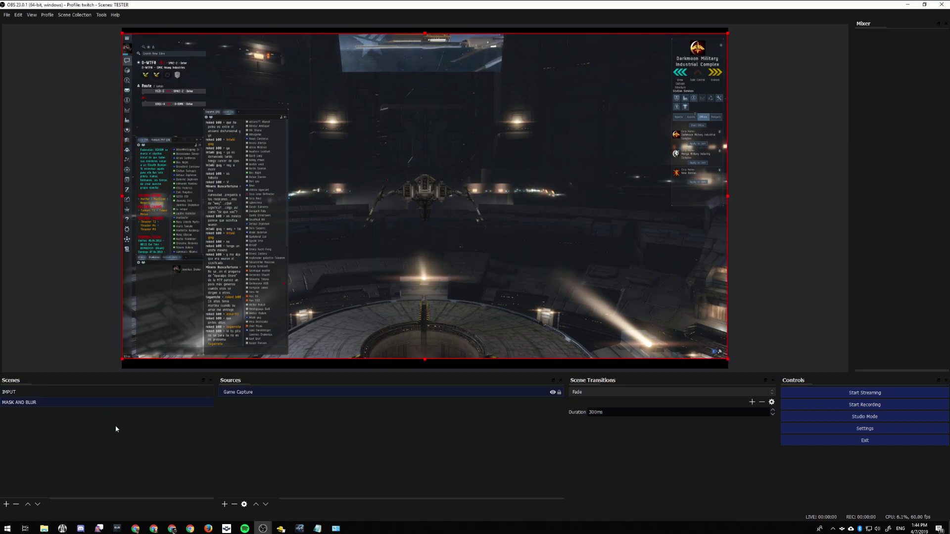
Deselect the game capture and switch back and forth between IMPUT and MASK AND BLUR
{"action": "left_click", "coordinate": [308, 433]}
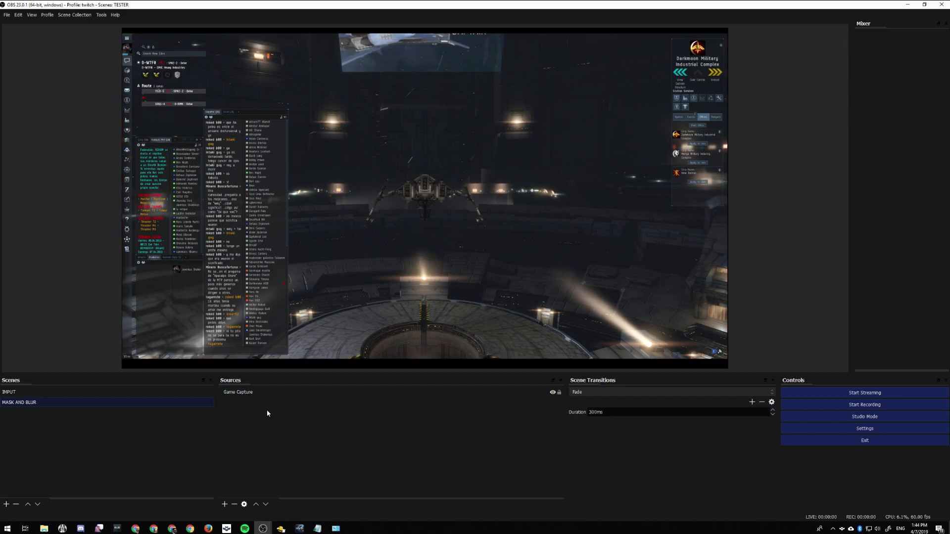
{"action": "left_click", "coordinate": [153, 394]}
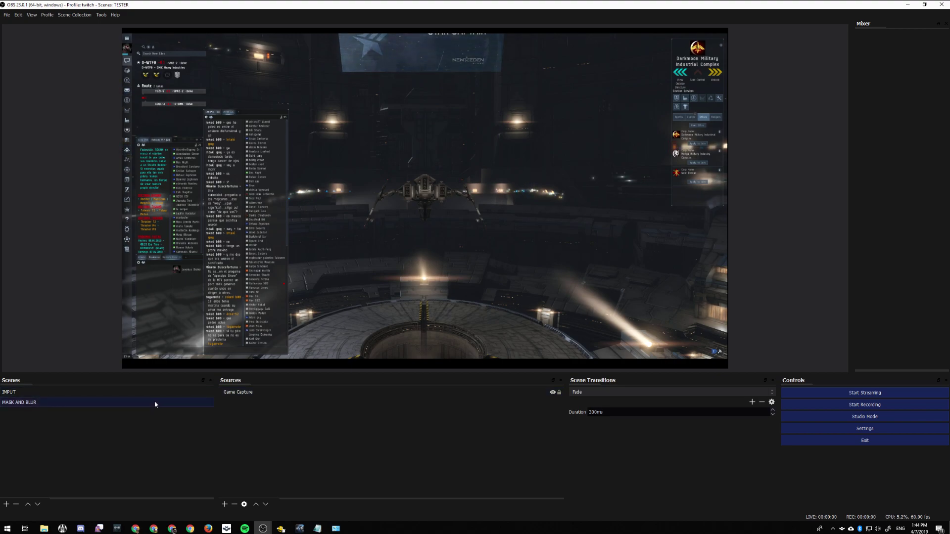
{"action": "left_click", "coordinate": [154, 393]}
{"action": "left_click", "coordinate": [155, 402]}
{"action": "left_click", "coordinate": [156, 396]}
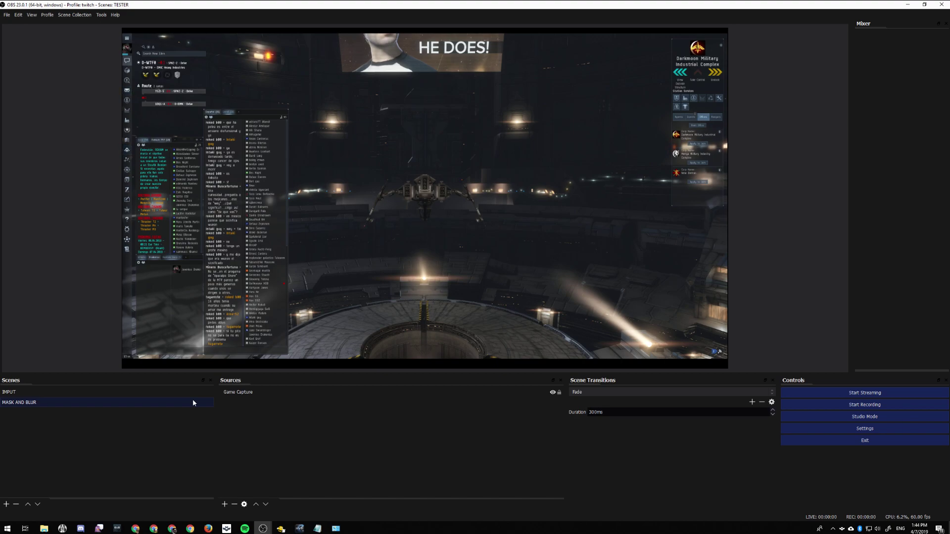
Add a Color Source set to magenta to the MASK AND BLUR scene
{"action": "right_click", "coordinate": [257, 406]}
{"action": "mouse_move", "coordinate": [281, 412]}
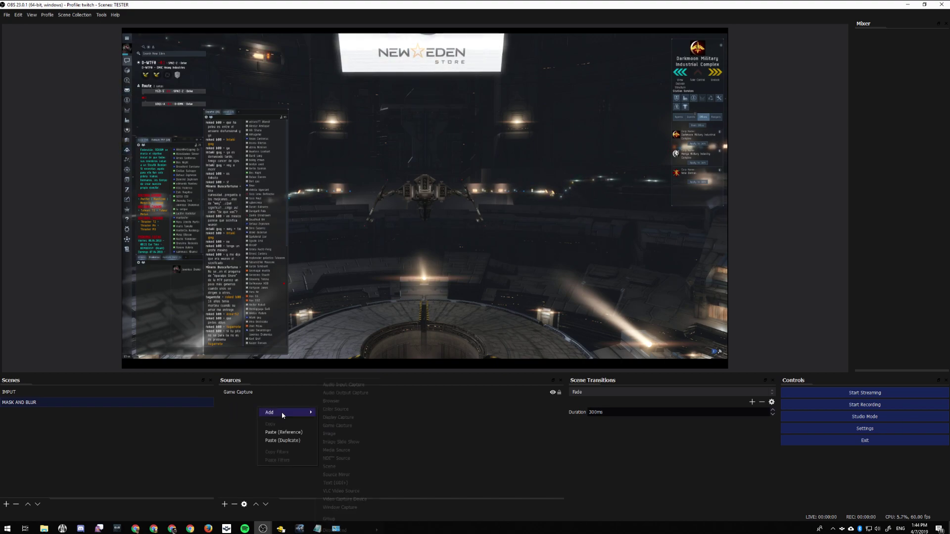
{"action": "left_click", "coordinate": [330, 410]}
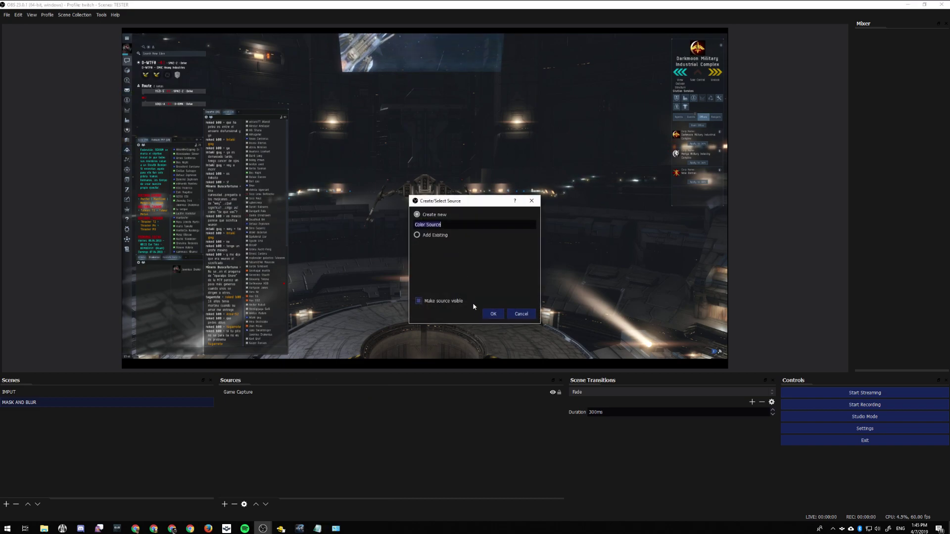
{"action": "left_click", "coordinate": [495, 316]}
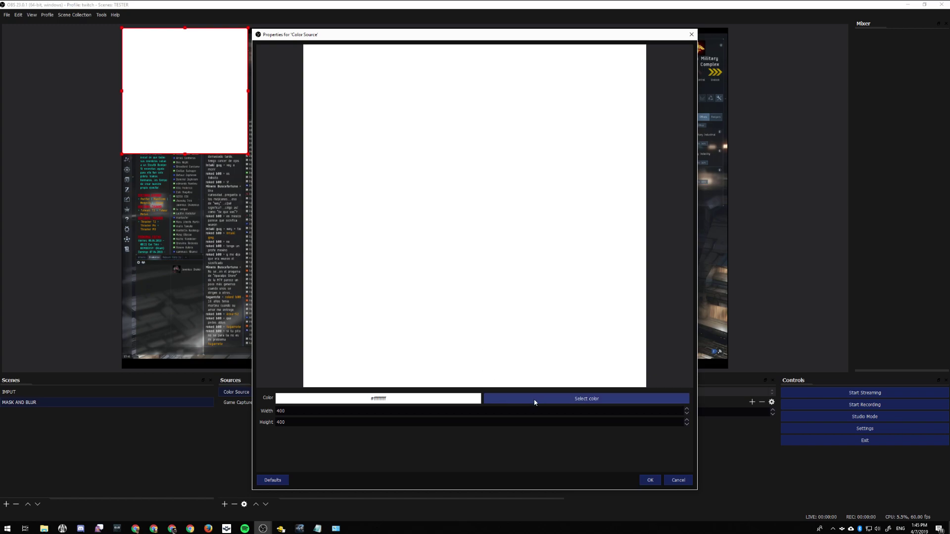
{"action": "left_click", "coordinate": [538, 401]}
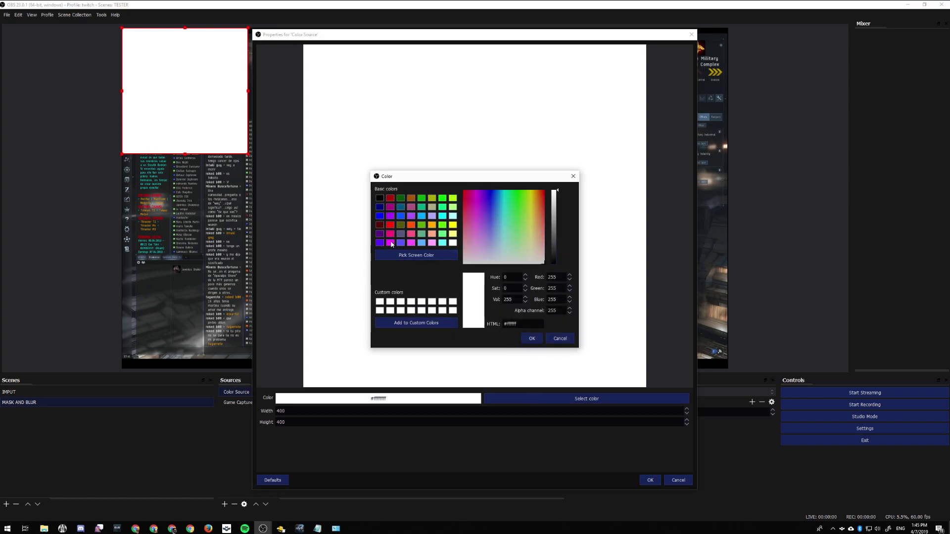
{"action": "left_click", "coordinate": [391, 243]}
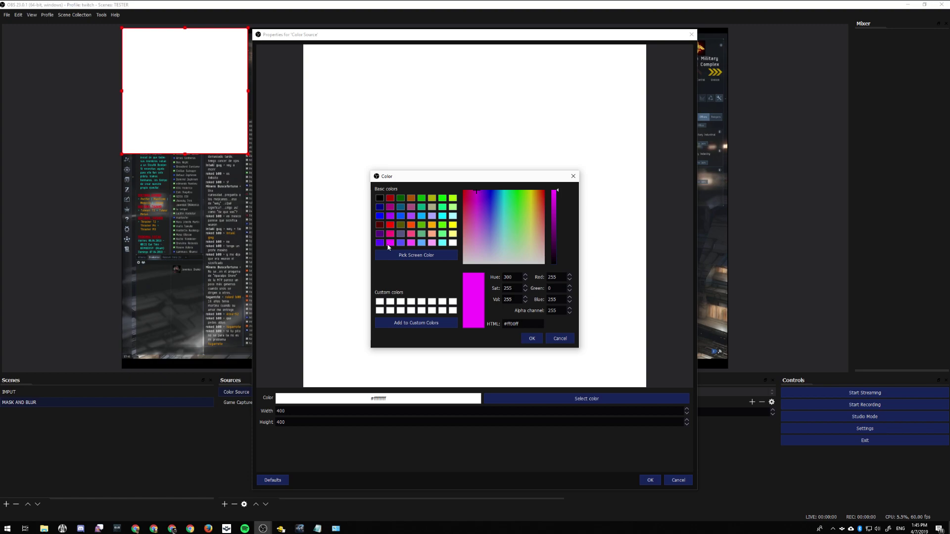
{"action": "left_click", "coordinate": [531, 339]}
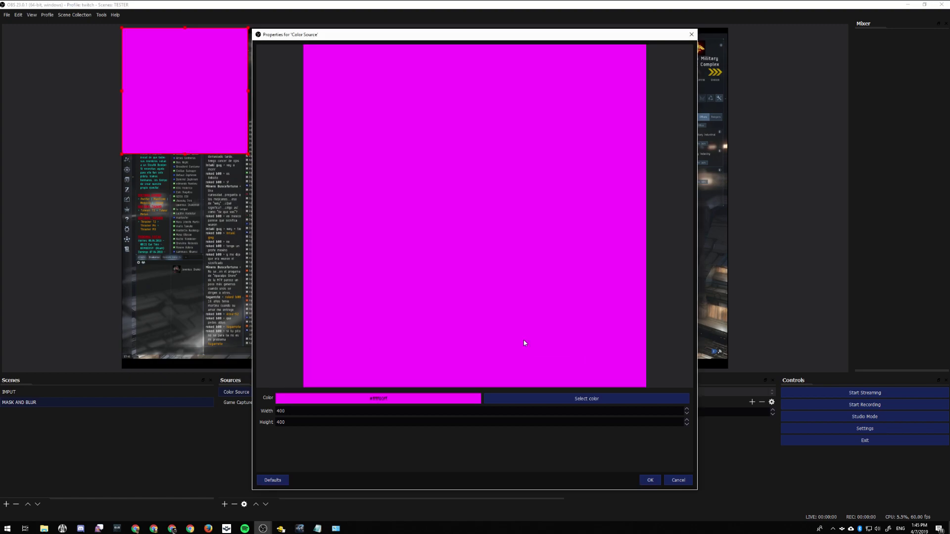
{"action": "left_click", "coordinate": [650, 480]}
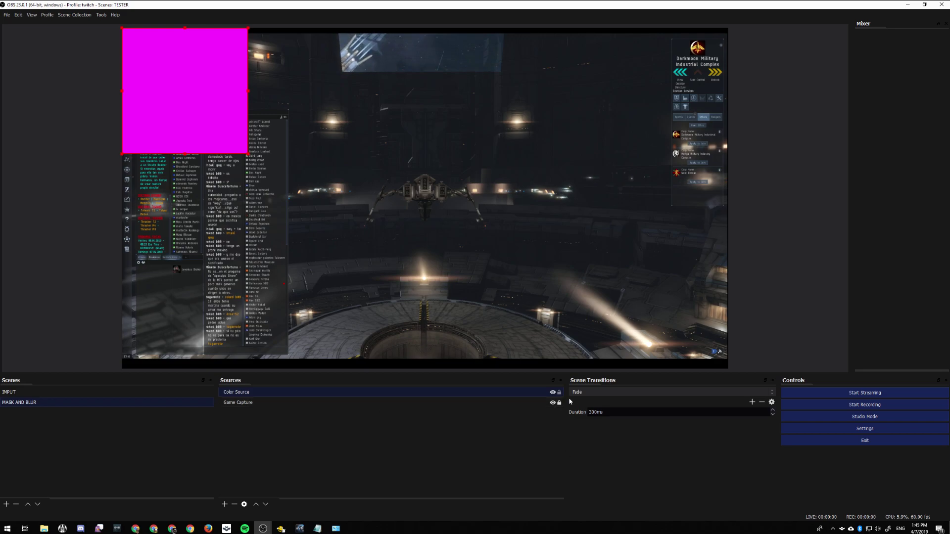
Move the magenta square to the preview centre and enlarge it over the game view
{"action": "left_click", "coordinate": [539, 401]}
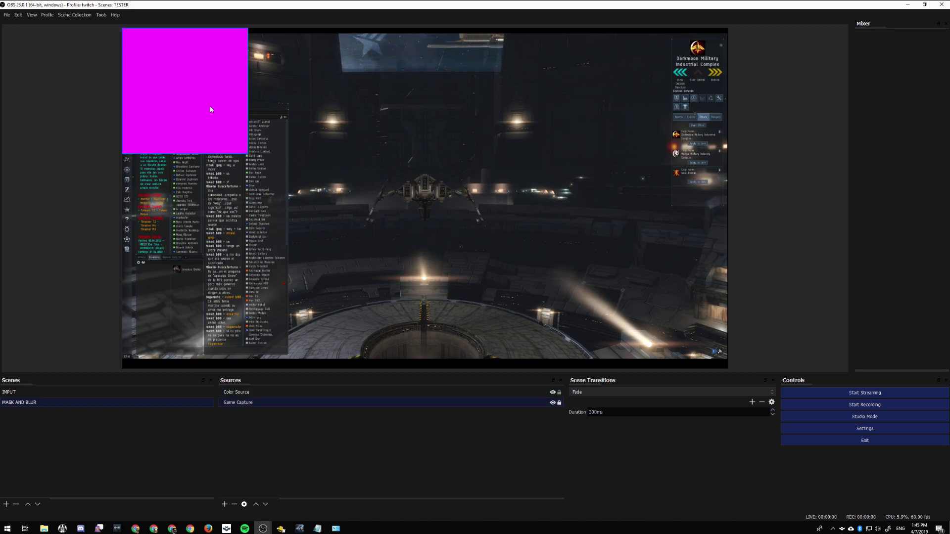
{"action": "left_click", "coordinate": [334, 392]}
{"action": "left_click_drag", "start_coordinate": [178, 85], "coordinate": [371, 125]}
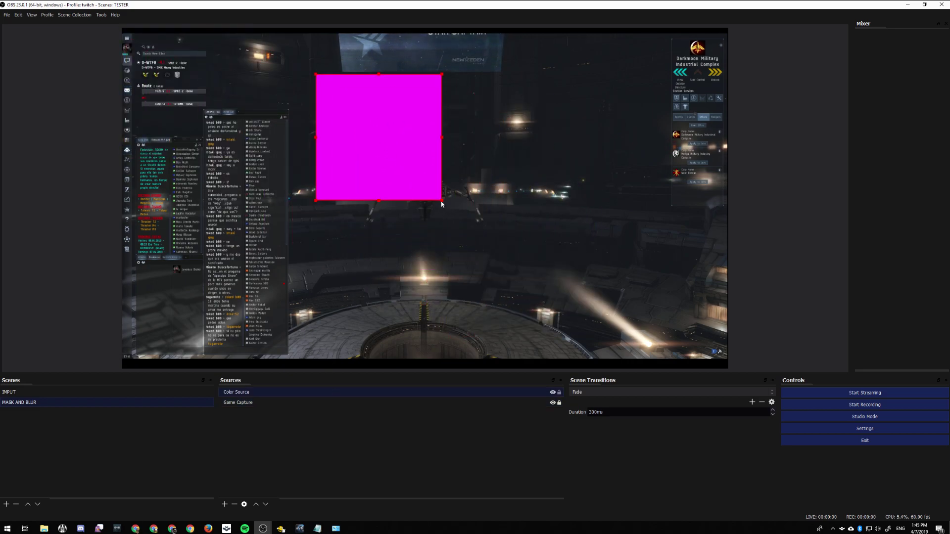
{"action": "left_click_drag", "start_coordinate": [442, 204], "coordinate": [545, 313]}
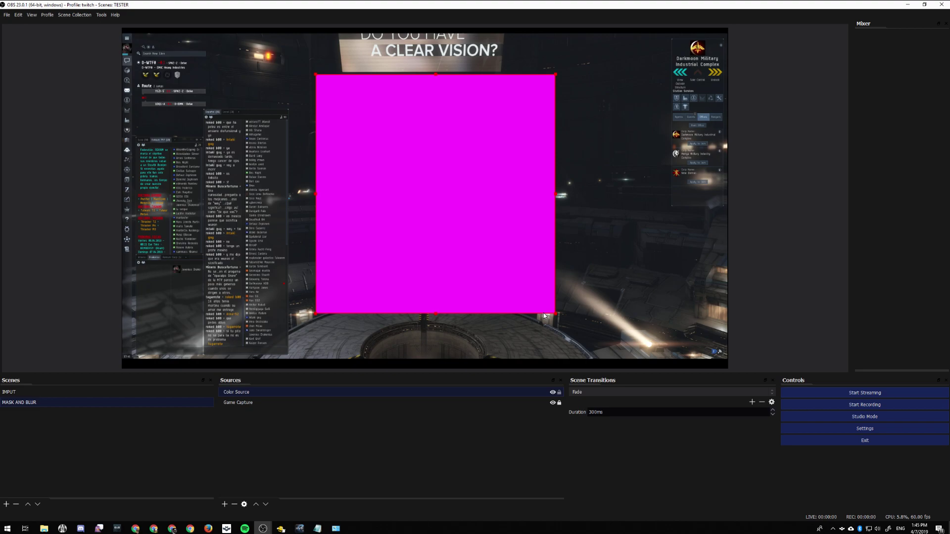
Copy the magenta Color Source and paste duplicates, creating Color Source 2 through 5
{"action": "right_click", "coordinate": [295, 393]}
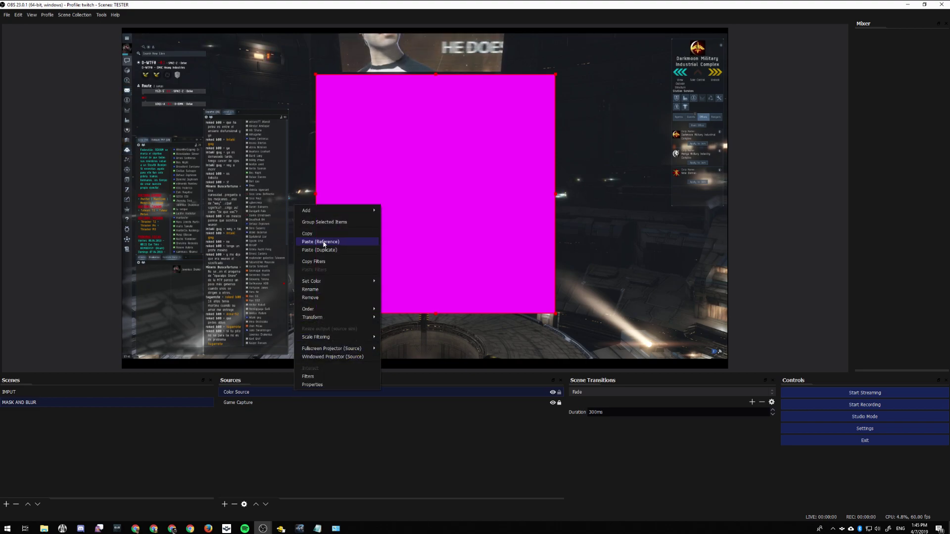
{"action": "left_click", "coordinate": [325, 236]}
{"action": "right_click", "coordinate": [271, 389]}
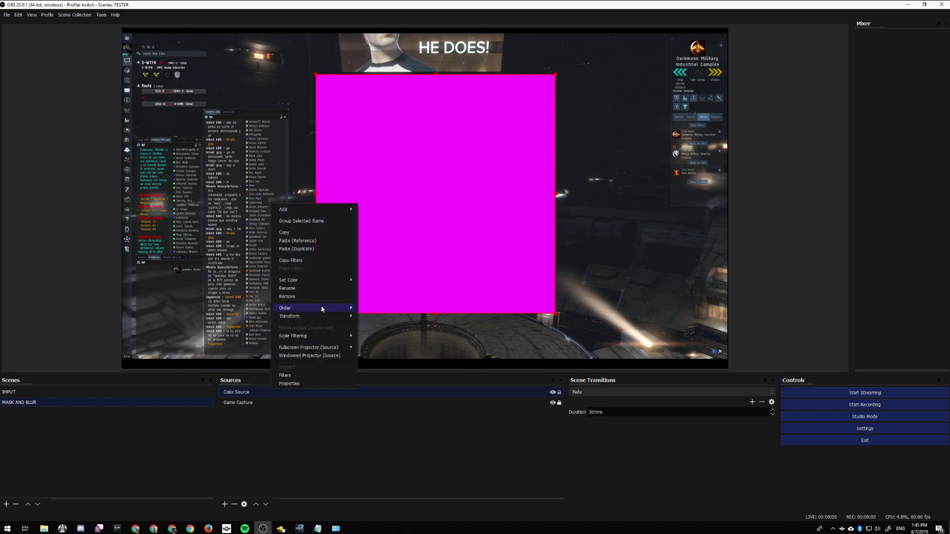
{"action": "left_click", "coordinate": [329, 248]}
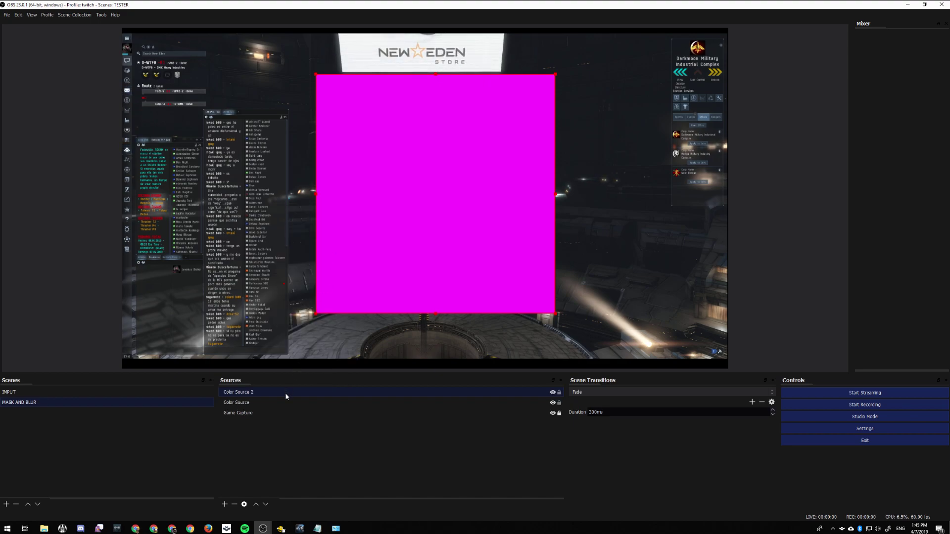
{"action": "right_click", "coordinate": [285, 393]}
{"action": "left_click", "coordinate": [326, 254]}
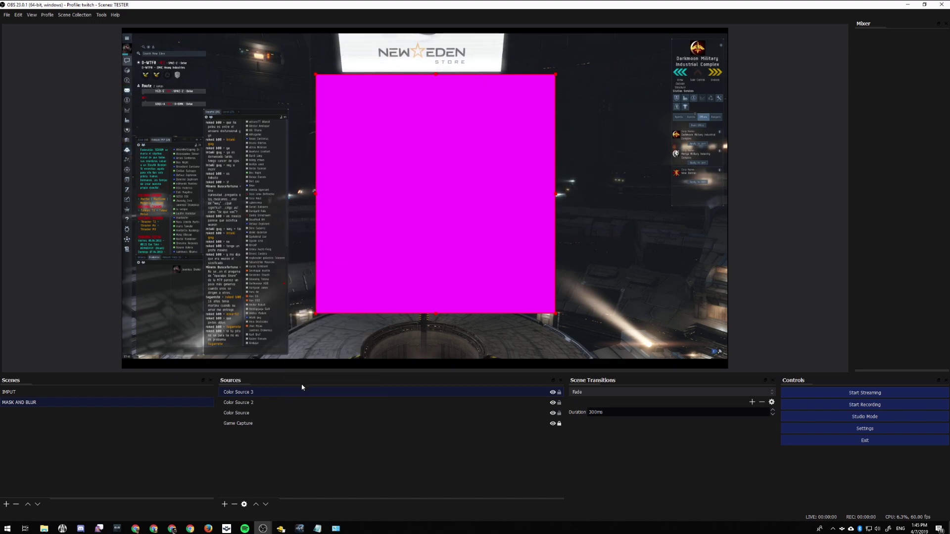
{"action": "right_click", "coordinate": [299, 394]}
{"action": "left_click", "coordinate": [347, 254]}
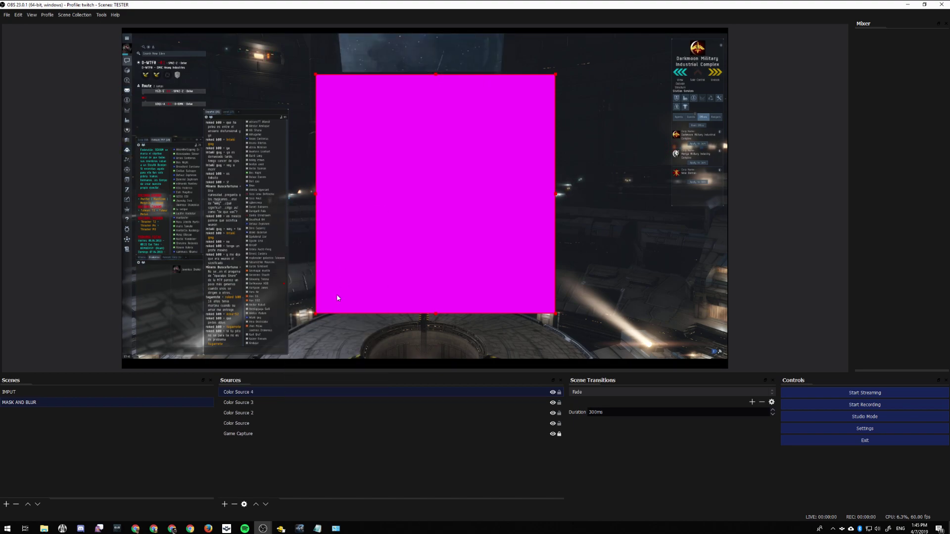
{"action": "right_click", "coordinate": [296, 390]}
{"action": "left_click", "coordinate": [335, 251]}
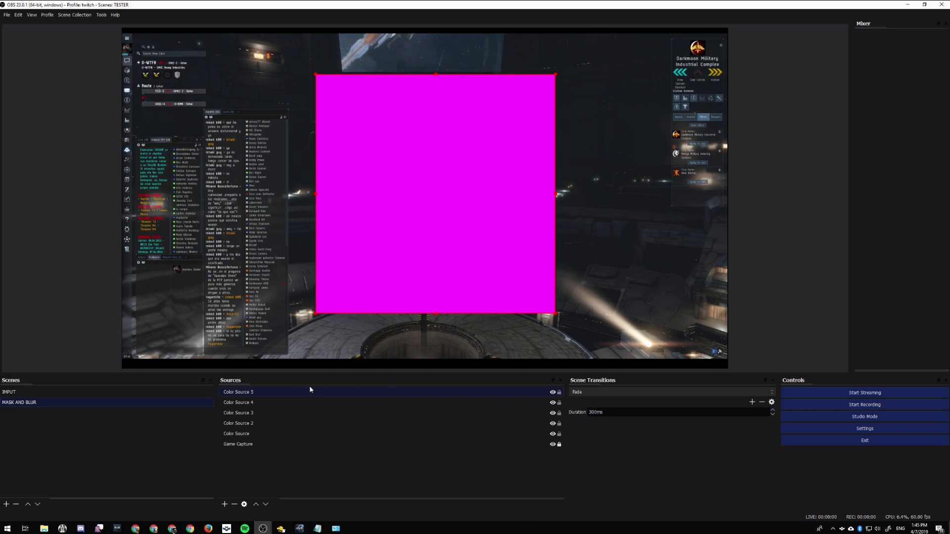
Paste further duplicates, creating Color Source 6 through Color Source 10
{"action": "right_click", "coordinate": [307, 391]}
{"action": "left_click", "coordinate": [353, 251]}
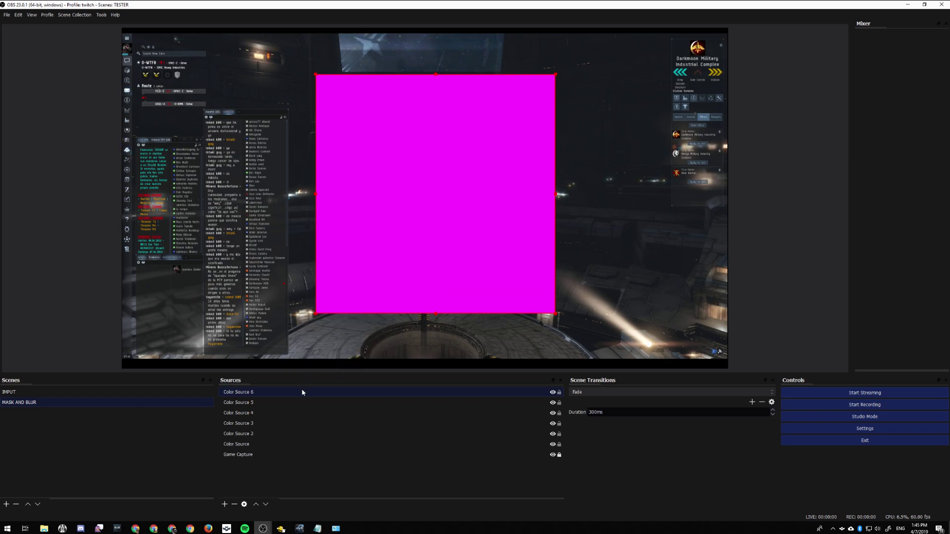
{"action": "right_click", "coordinate": [302, 393]}
{"action": "left_click", "coordinate": [347, 252]}
{"action": "right_click", "coordinate": [306, 392]}
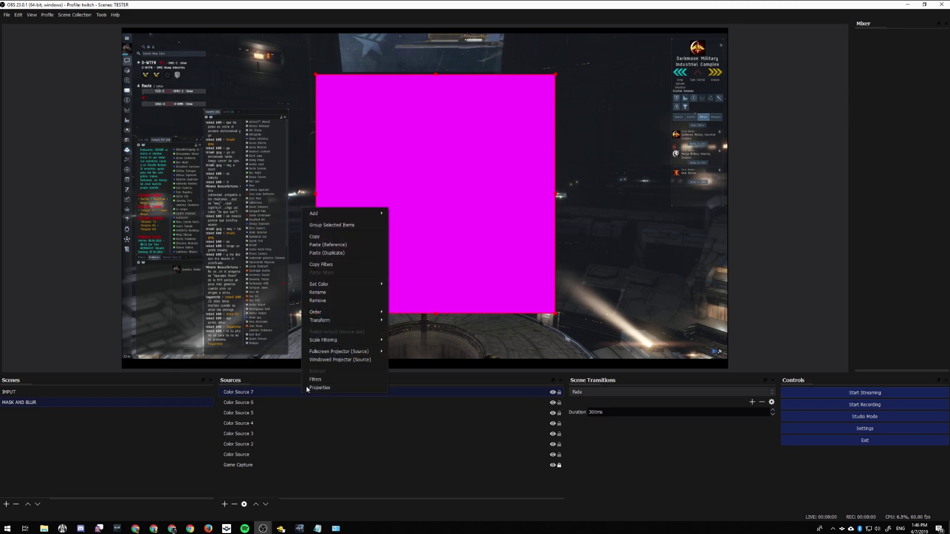
{"action": "left_click", "coordinate": [347, 253]}
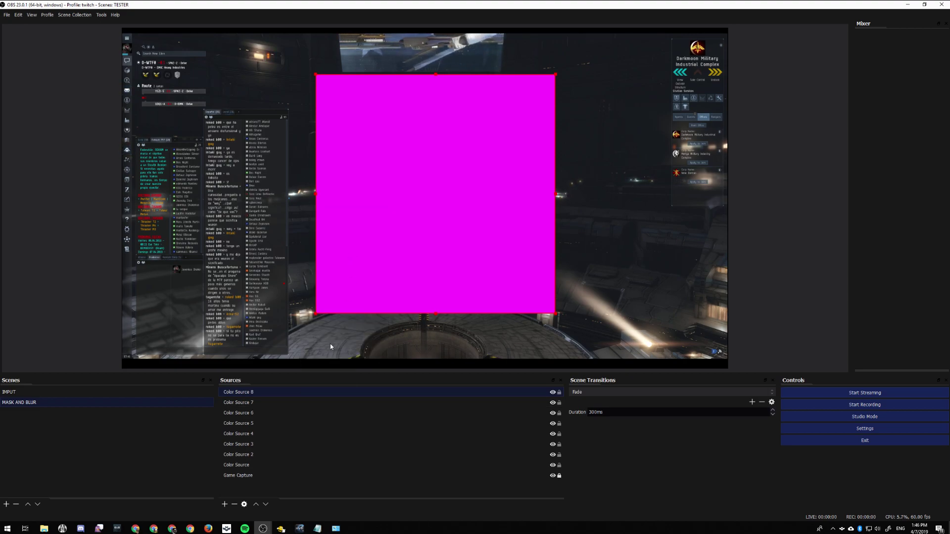
{"action": "right_click", "coordinate": [305, 391]}
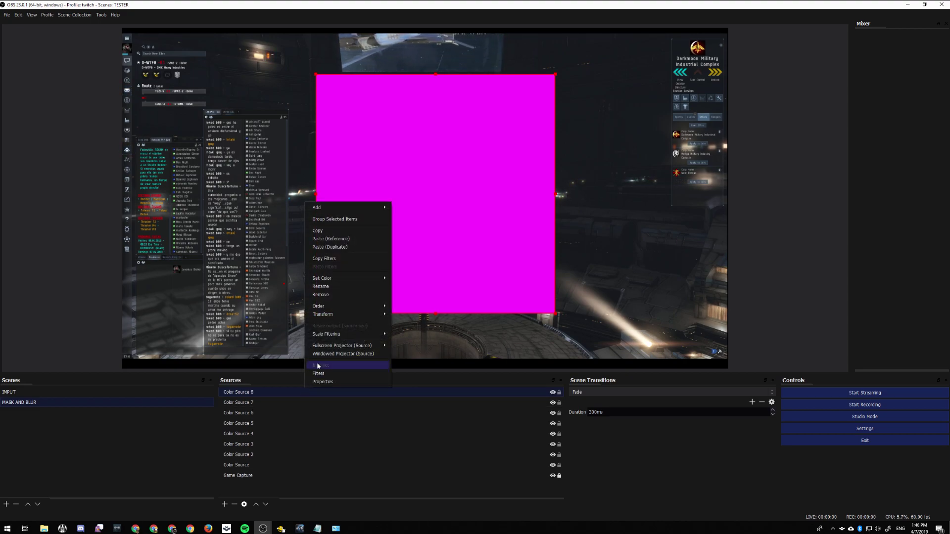
{"action": "left_click", "coordinate": [341, 247]}
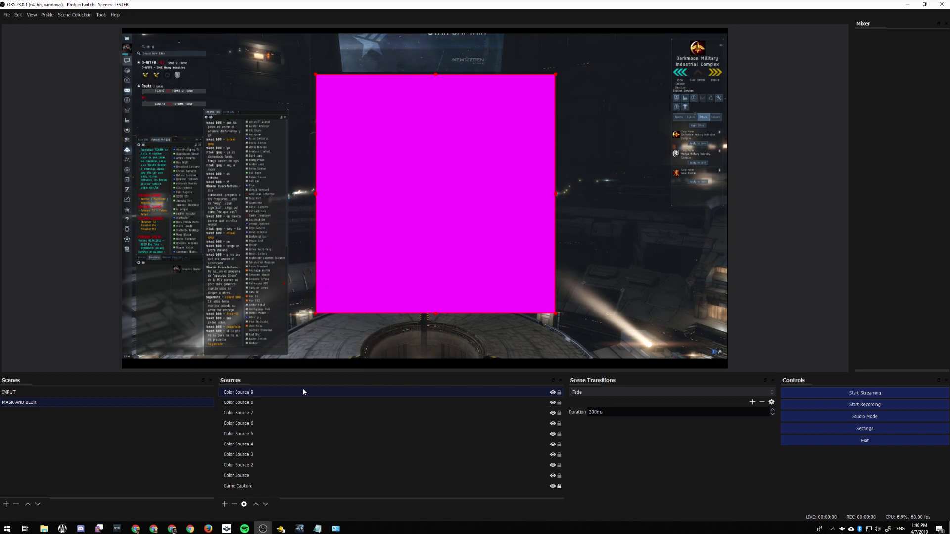
{"action": "right_click", "coordinate": [303, 392]}
{"action": "left_click", "coordinate": [364, 248]}
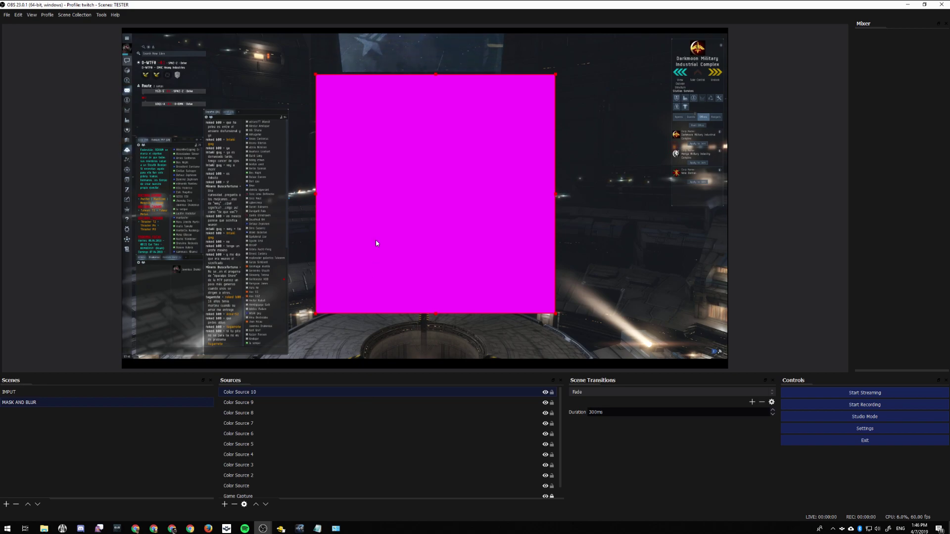
Drag Color Source 10 right and enlarge it over the preview's right side
{"action": "left_click_drag", "start_coordinate": [377, 244], "coordinate": [569, 293]}
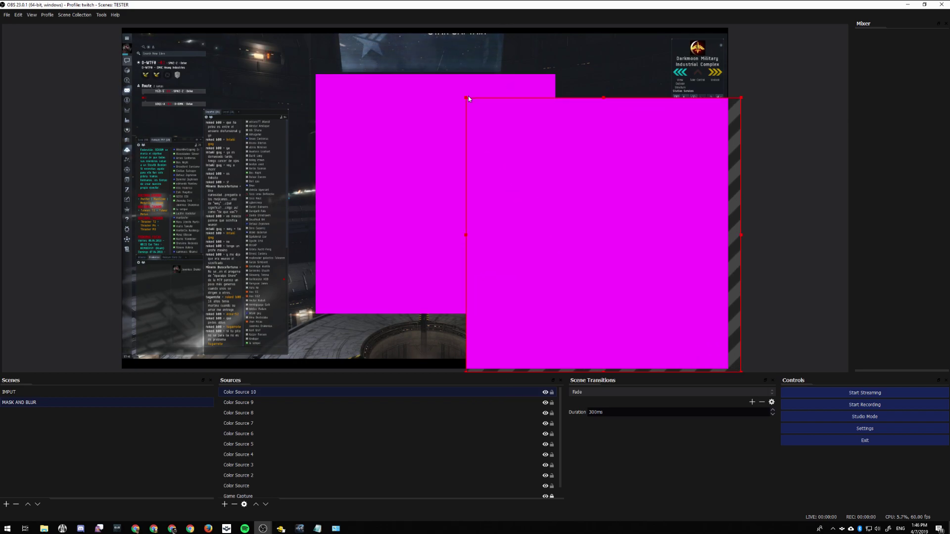
{"action": "left_click_drag", "start_coordinate": [468, 97], "coordinate": [335, 31]}
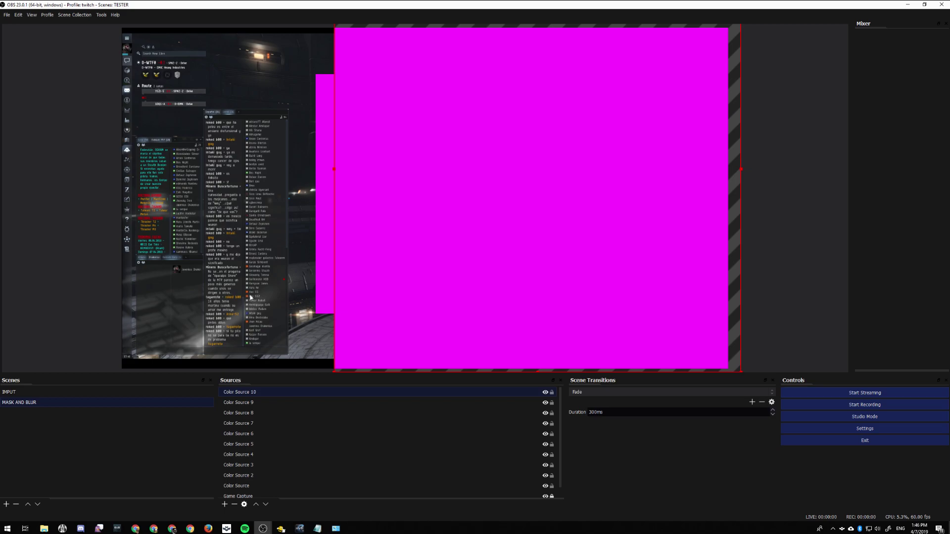
In EVE, move and resize the Español, Corp and lower-left chat windows into a tight column
{"action": "left_click", "coordinate": [299, 529]}
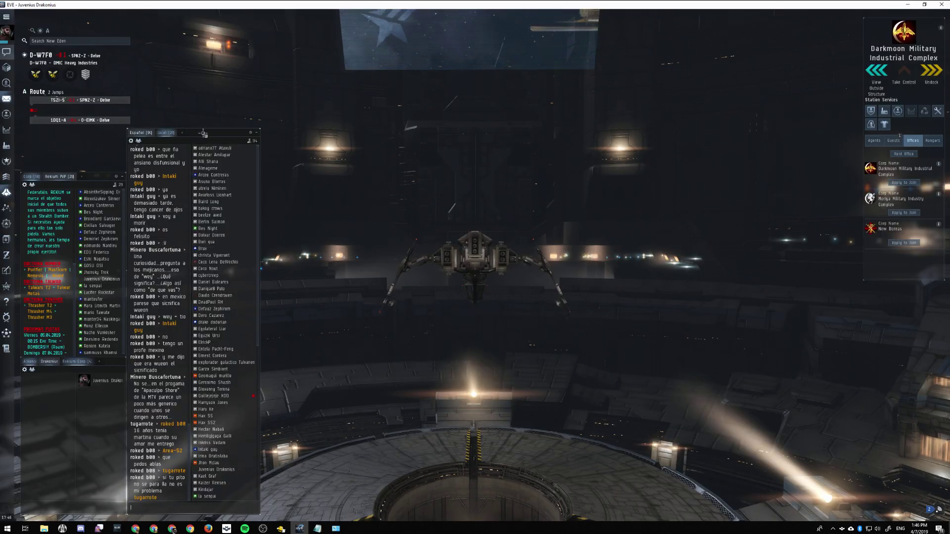
{"action": "mouse_move", "coordinate": [204, 134]}
{"action": "left_mouse_down"}
{"action": "mouse_move", "coordinate": [229, 135]}
{"action": "mouse_move", "coordinate": [217, 134]}
{"action": "left_mouse_up"}
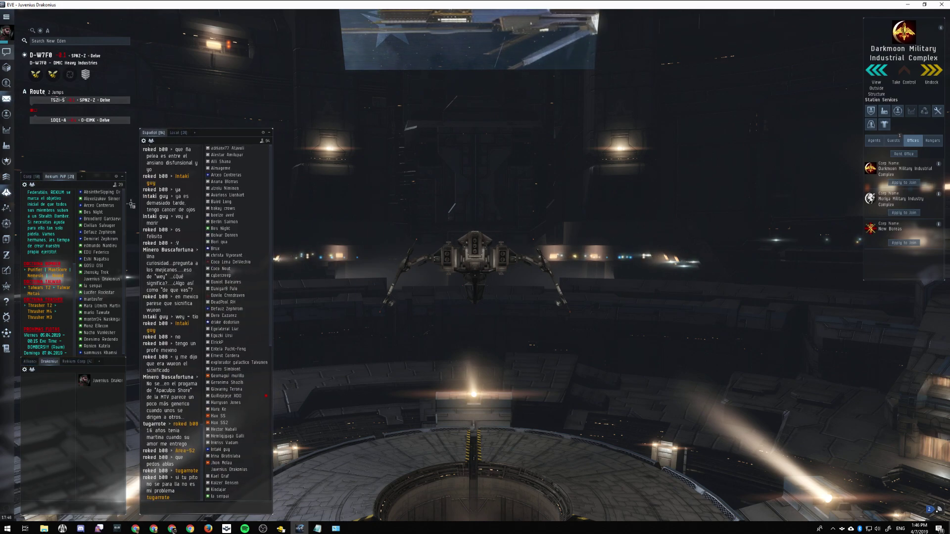
{"action": "left_click_drag", "start_coordinate": [124, 213], "coordinate": [130, 213]}
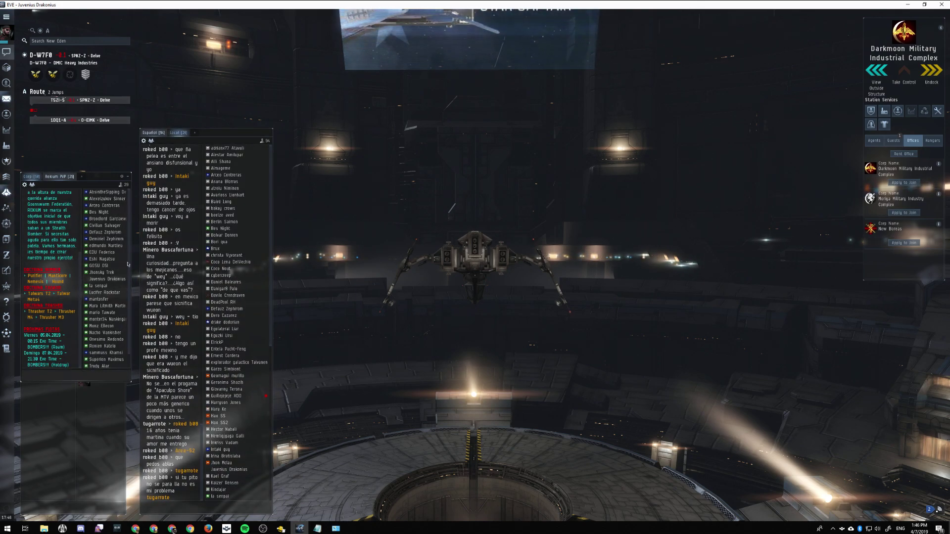
{"action": "left_click_drag", "start_coordinate": [125, 418], "coordinate": [133, 419]}
{"action": "left_click_drag", "start_coordinate": [104, 176], "coordinate": [104, 149]}
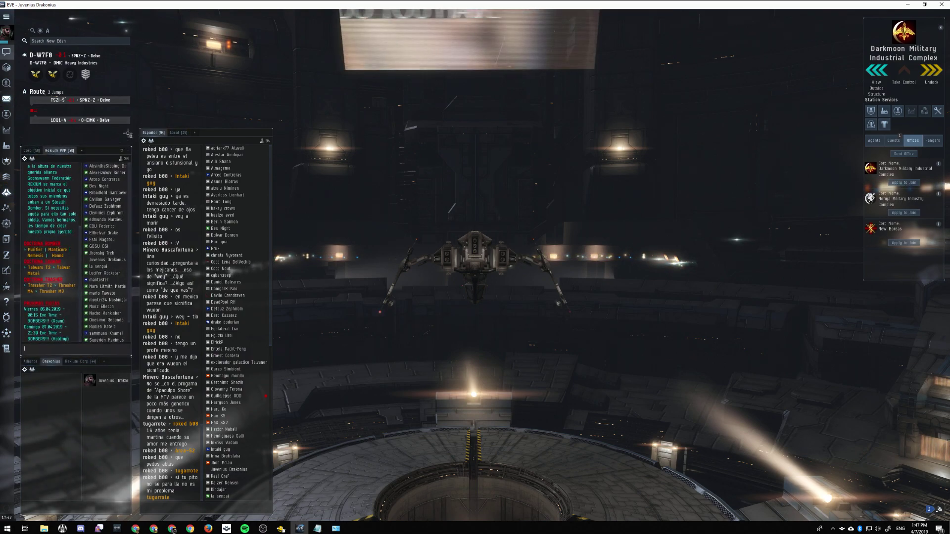
{"action": "left_click_drag", "start_coordinate": [183, 130], "coordinate": [199, 133]}
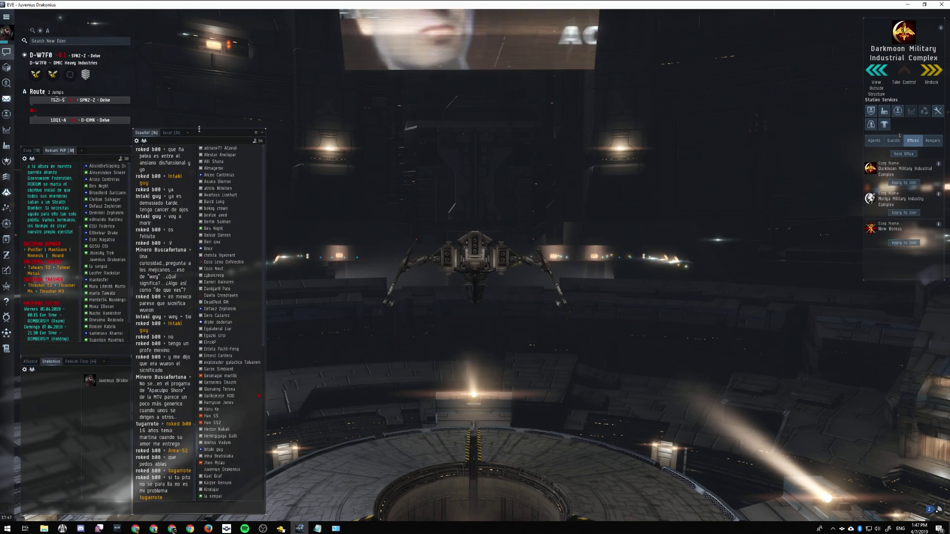
{"action": "left_click_drag", "start_coordinate": [199, 132], "coordinate": [199, 148]}
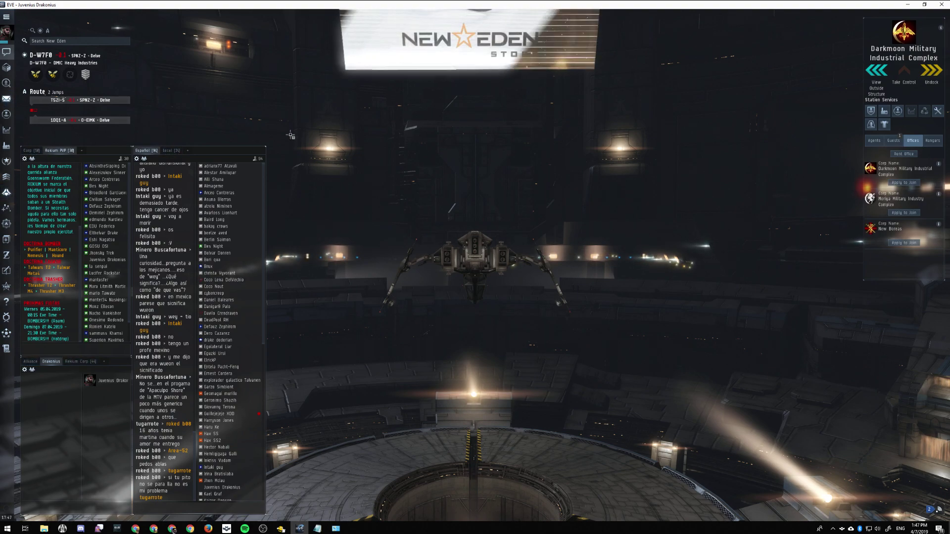
Back in OBS, reposition Color Source 9 and flatten it into a wide strip
{"action": "mouse_move", "coordinate": [263, 527]}
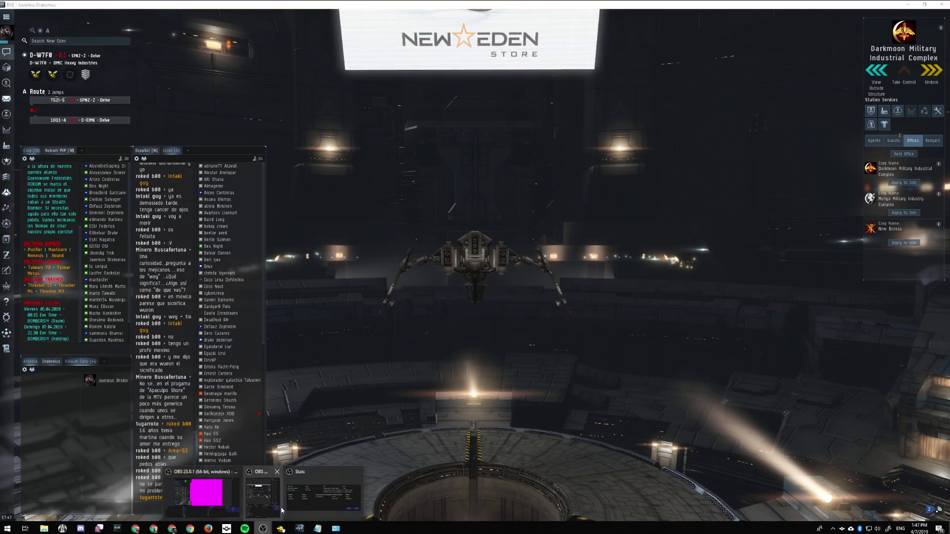
{"action": "left_click", "coordinate": [218, 504]}
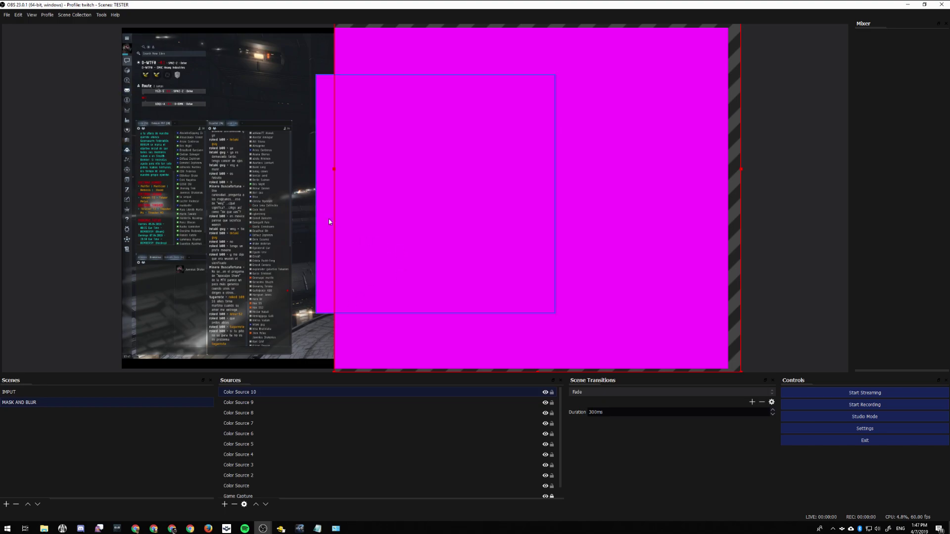
{"action": "mouse_move", "coordinate": [328, 222]}
{"action": "left_mouse_down"}
{"action": "mouse_move", "coordinate": [307, 265]}
{"action": "mouse_move", "coordinate": [293, 343]}
{"action": "mouse_move", "coordinate": [330, 229]}
{"action": "mouse_move", "coordinate": [365, 186]}
{"action": "mouse_move", "coordinate": [314, 215]}
{"action": "left_mouse_up"}
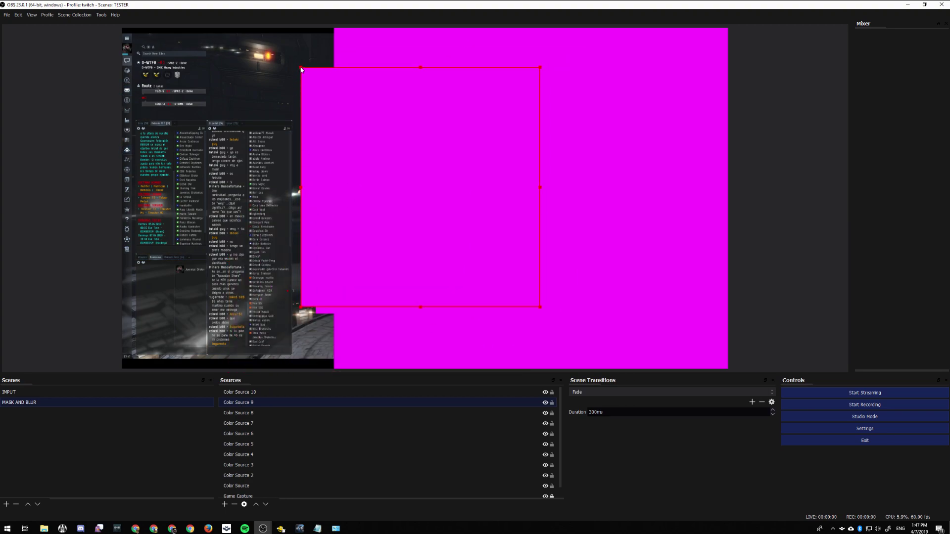
{"action": "left_click_drag", "start_coordinate": [301, 68], "coordinate": [307, 74]}
{"action": "left_click_drag", "start_coordinate": [308, 126], "coordinate": [299, 268]}
{"action": "left_click_drag", "start_coordinate": [369, 282], "coordinate": [228, 363]}
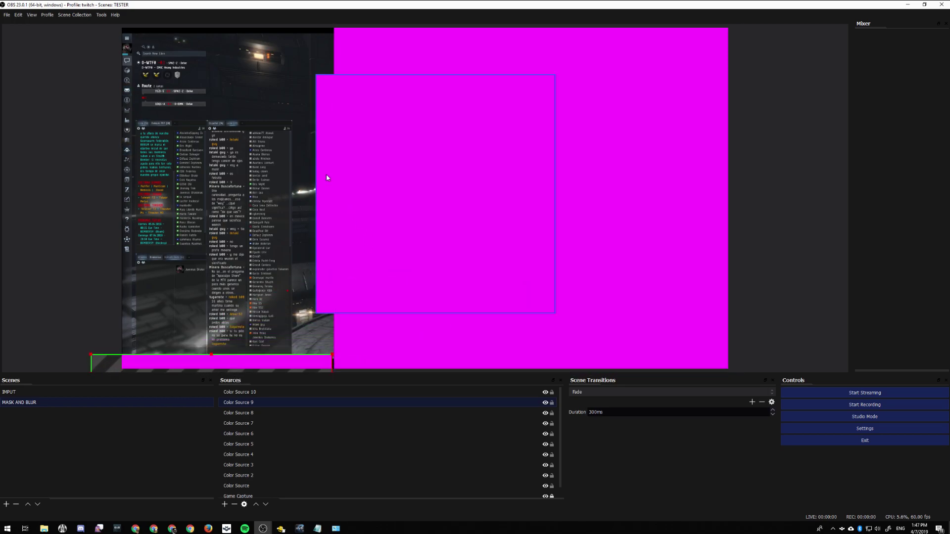
Move Color Source 8 left and make Color Source 7 a strip at the top-left
{"action": "left_click_drag", "start_coordinate": [325, 174], "coordinate": [368, 203]}
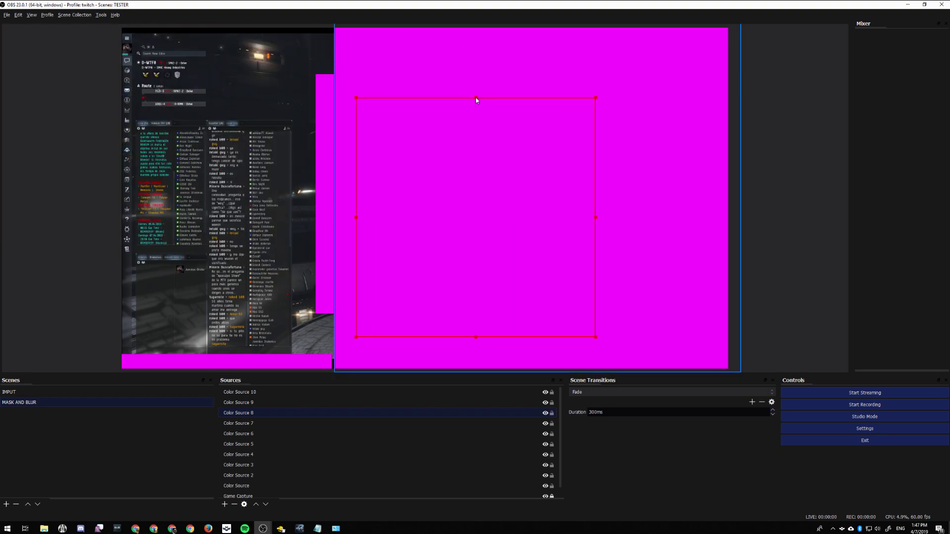
{"action": "left_click", "coordinate": [468, 87]}
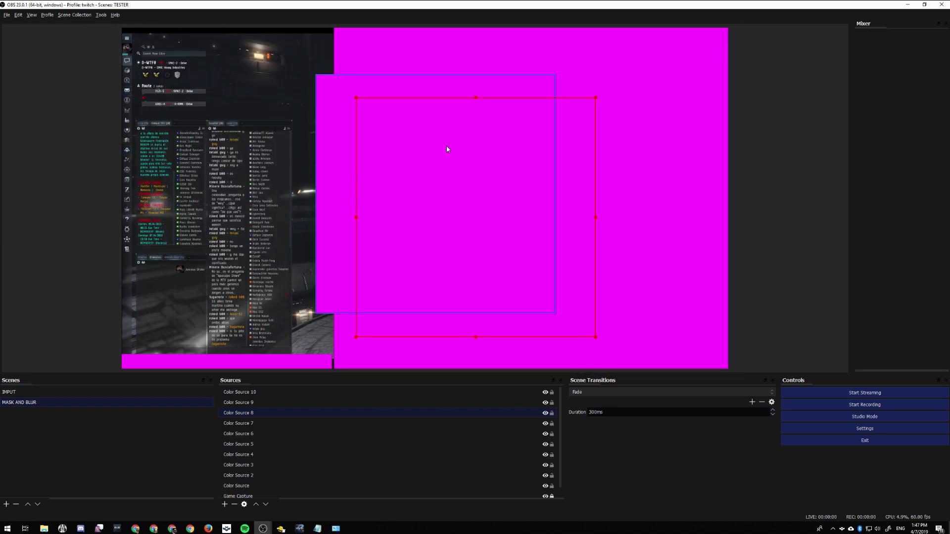
{"action": "left_click", "coordinate": [313, 76]}
{"action": "left_click", "coordinate": [324, 82]}
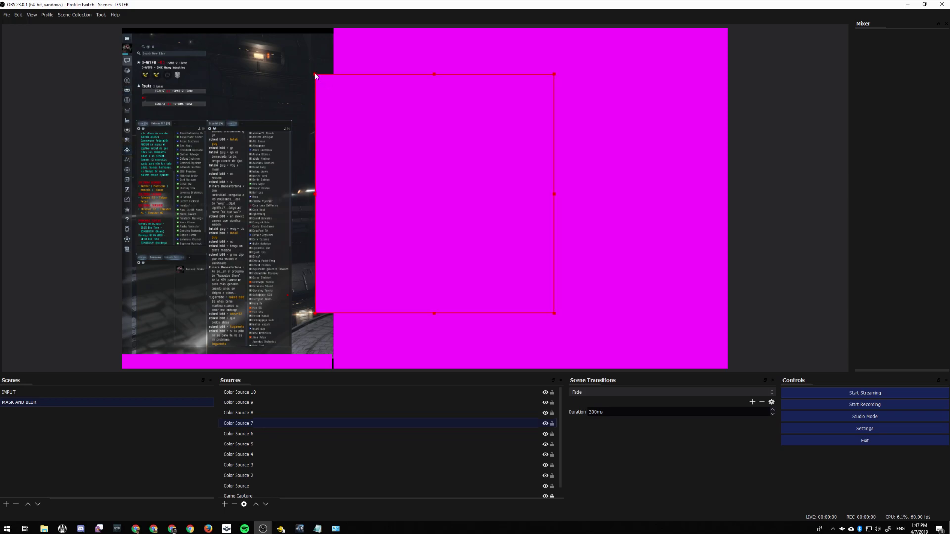
{"action": "mouse_move", "coordinate": [315, 75]}
{"action": "left_mouse_down"}
{"action": "mouse_move", "coordinate": [313, 49]}
{"action": "mouse_move", "coordinate": [324, 67]}
{"action": "left_mouse_up"}
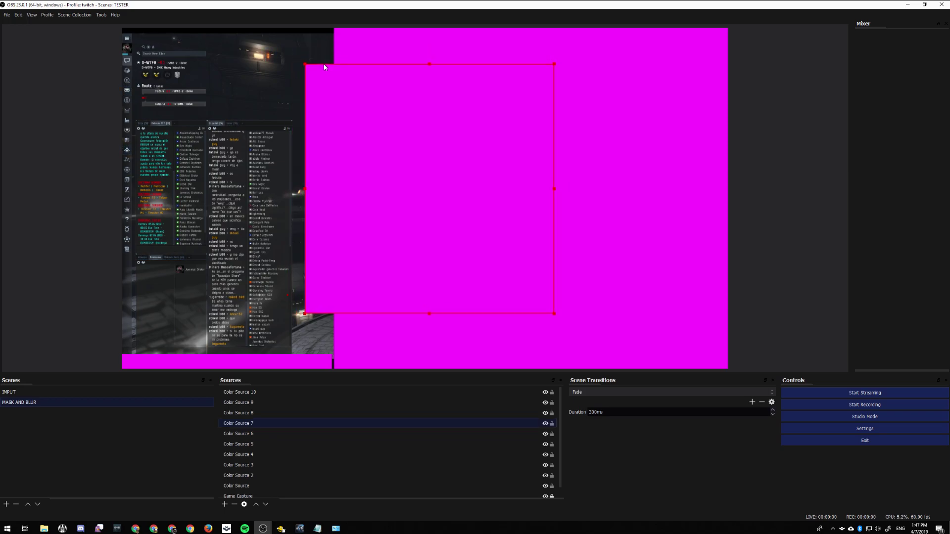
{"action": "left_click_drag", "start_coordinate": [352, 95], "coordinate": [176, 65]}
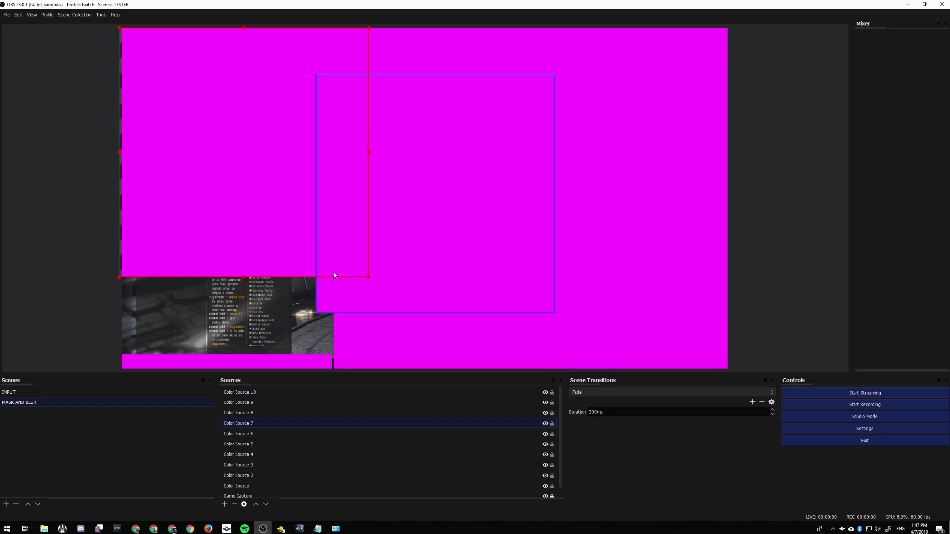
{"action": "left_click_drag", "start_coordinate": [369, 279], "coordinate": [291, 203]}
{"action": "left_click_drag", "start_coordinate": [205, 201], "coordinate": [206, 60]}
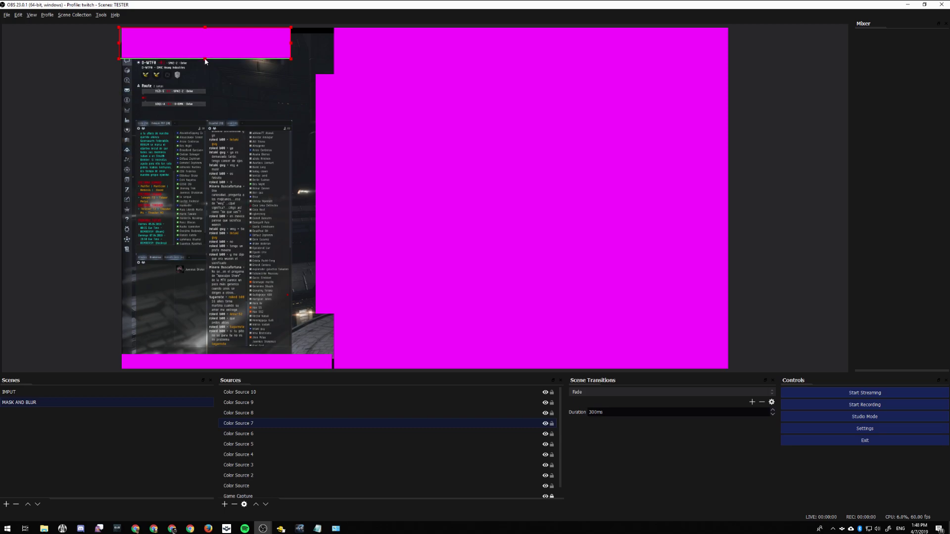
Move Color Source 6 left and down, enlarge it, then narrow it from the left
{"action": "left_click", "coordinate": [321, 135]}
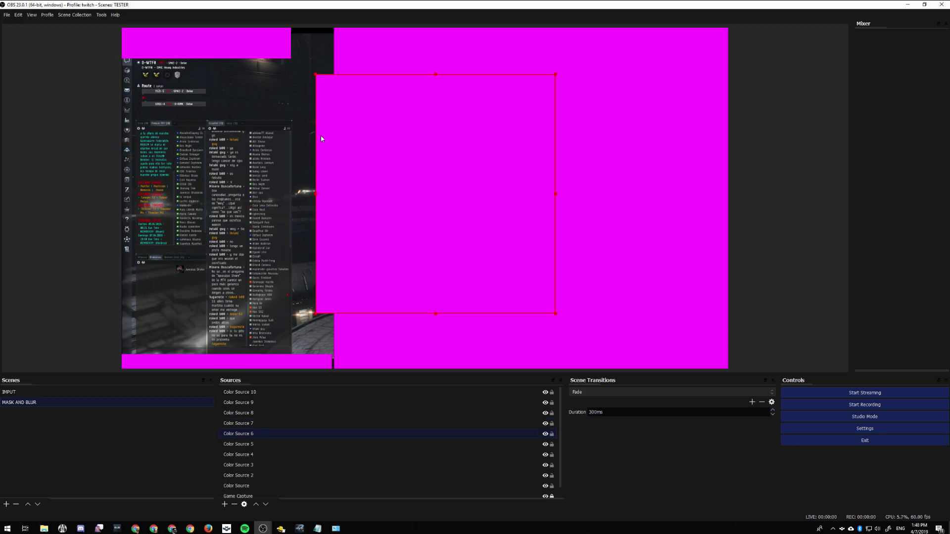
{"action": "left_click_drag", "start_coordinate": [321, 135], "coordinate": [210, 172]}
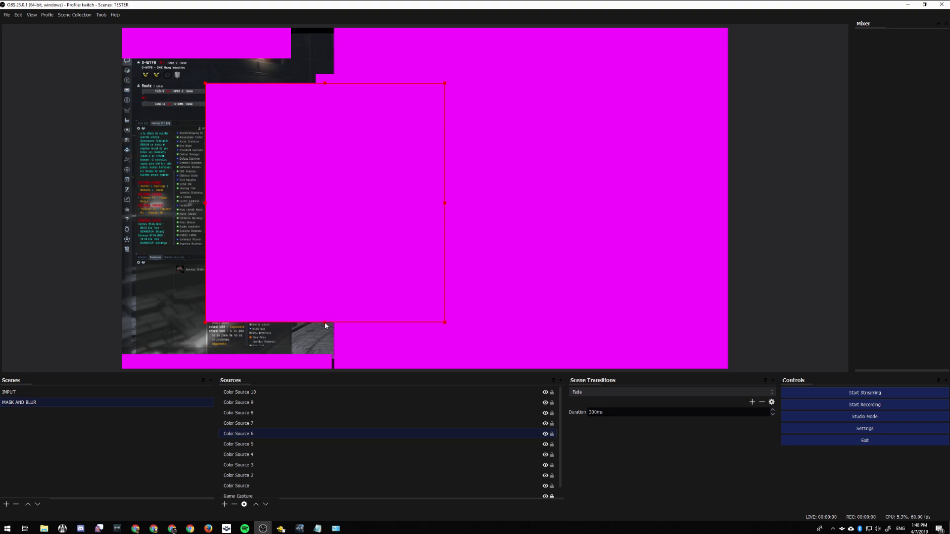
{"action": "left_click_drag", "start_coordinate": [325, 325], "coordinate": [348, 360]}
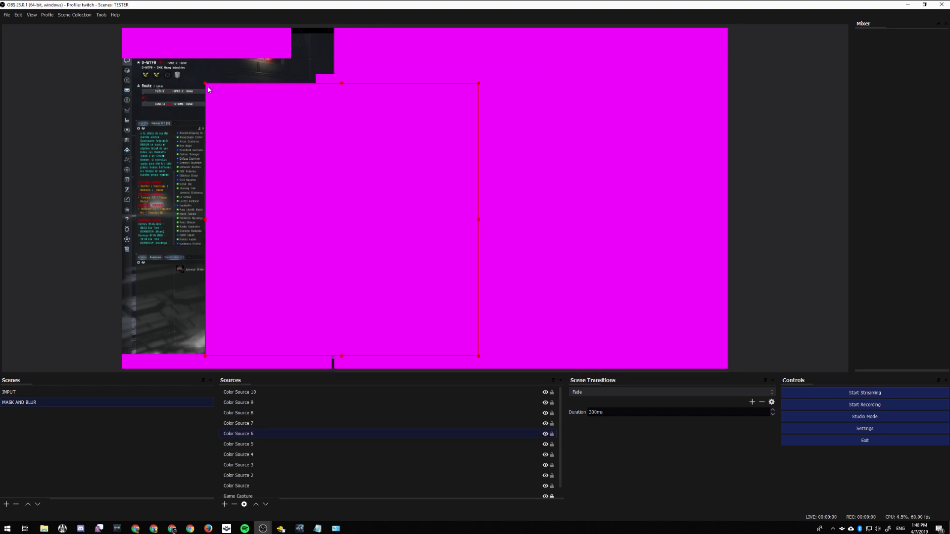
{"action": "left_click_drag", "start_coordinate": [206, 86], "coordinate": [186, 55]}
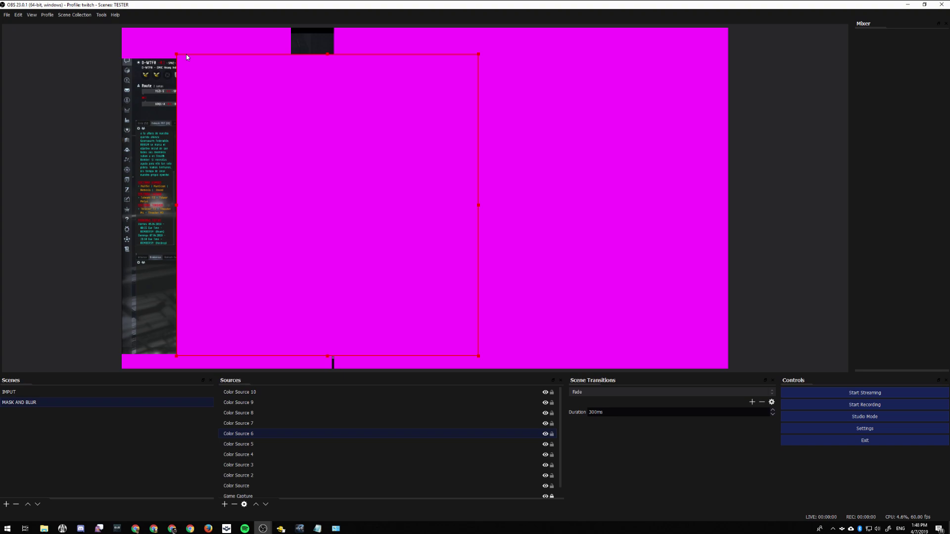
{"action": "left_click_drag", "start_coordinate": [178, 206], "coordinate": [389, 208]}
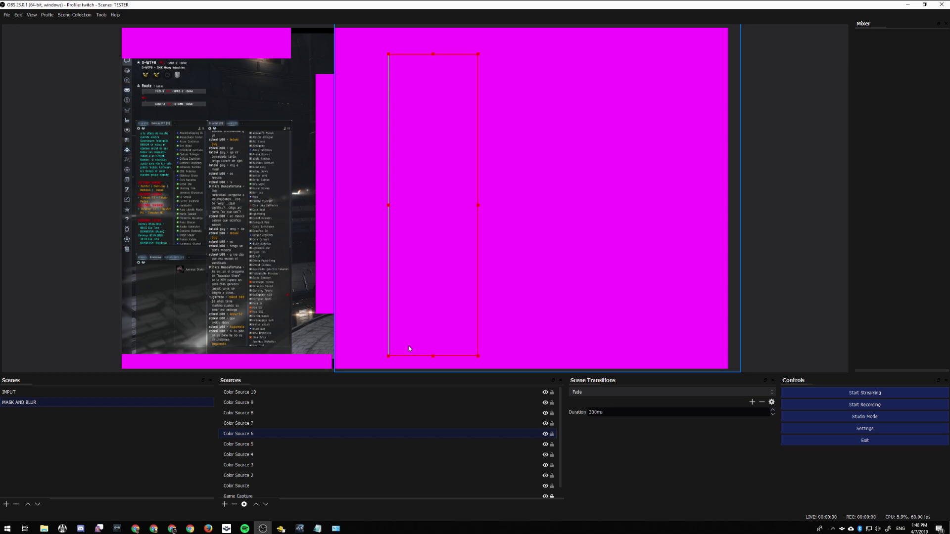
Shift Color Source 10 right, move Color Source 6 left, and trim Color Source 5's right edge
{"action": "left_click_drag", "start_coordinate": [409, 347], "coordinate": [494, 341]}
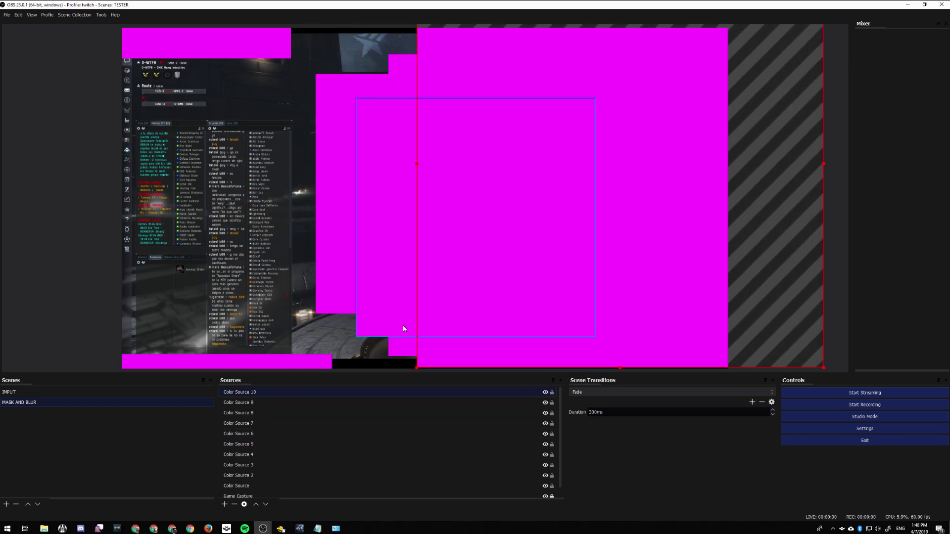
{"action": "left_click_drag", "start_coordinate": [401, 346], "coordinate": [57, 349]}
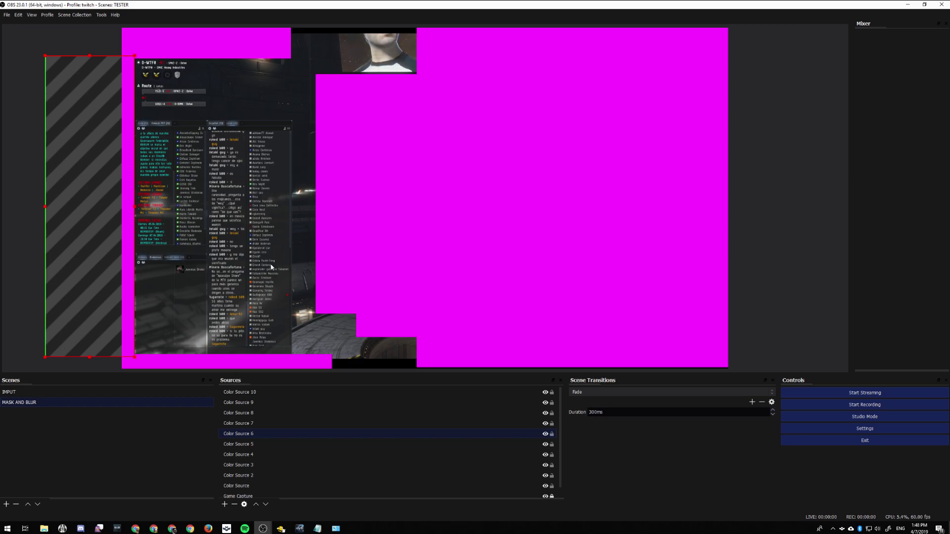
{"action": "left_click", "coordinate": [327, 240]}
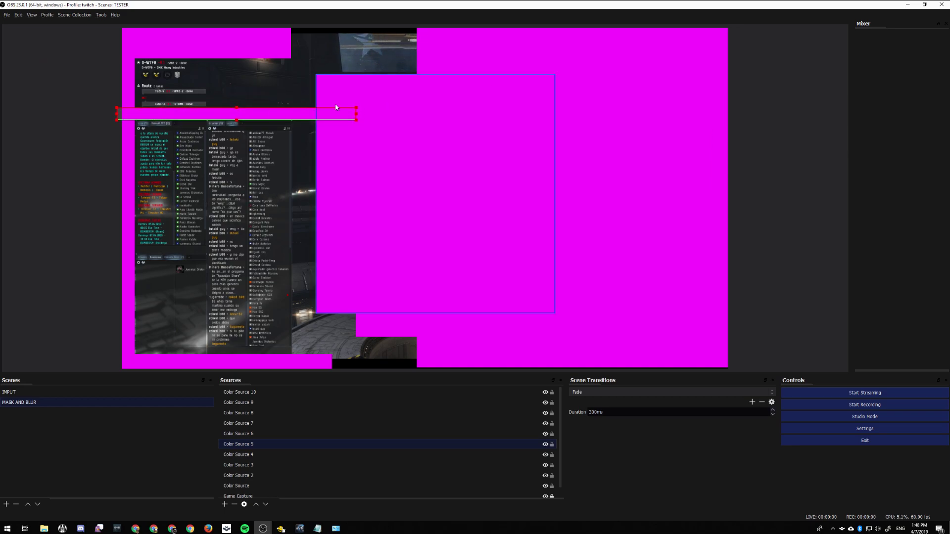
{"action": "left_click_drag", "start_coordinate": [356, 113], "coordinate": [343, 115]}
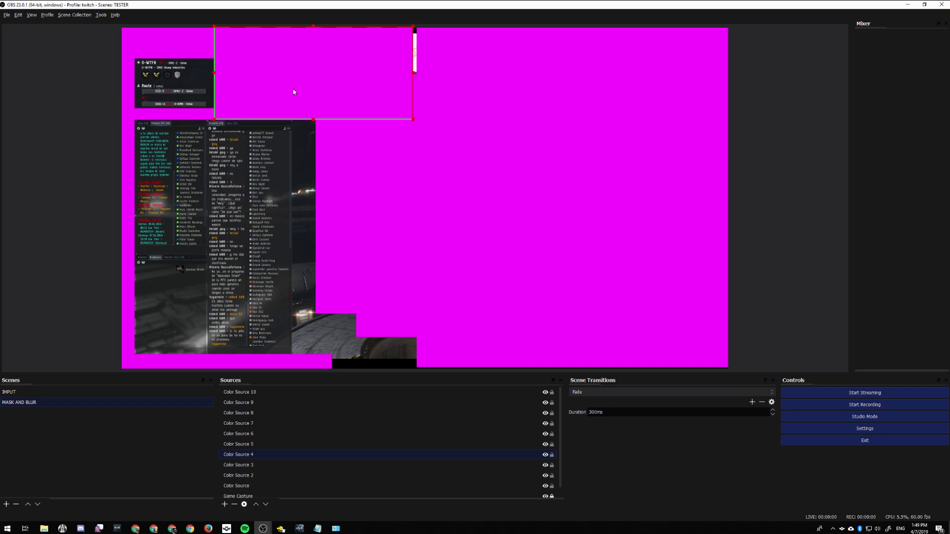
Nudge Color Sources 4 and 3, and stretch Color Source 10 to the canvas right edge
{"action": "left_click_drag", "start_coordinate": [293, 89], "coordinate": [286, 88]}
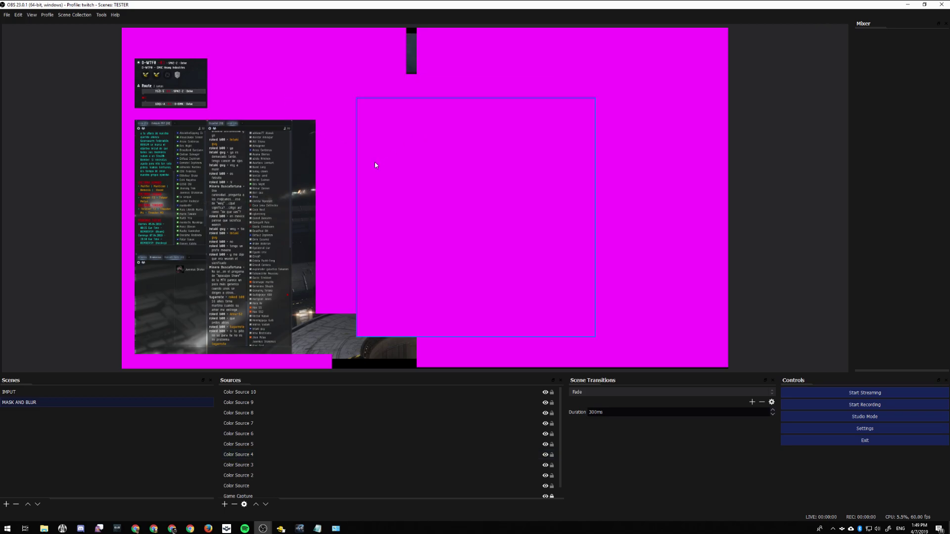
{"action": "left_click_drag", "start_coordinate": [375, 165], "coordinate": [311, 223]}
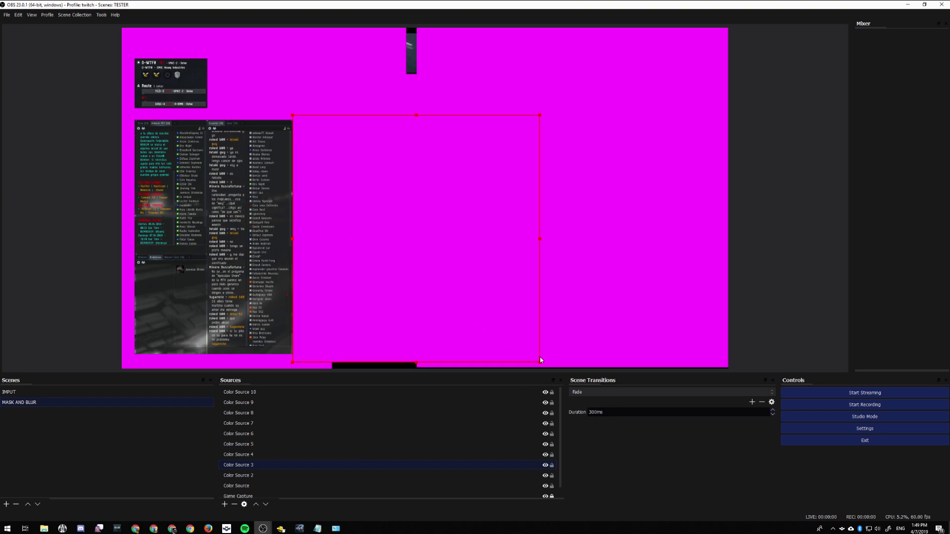
{"action": "left_click", "coordinate": [304, 65]}
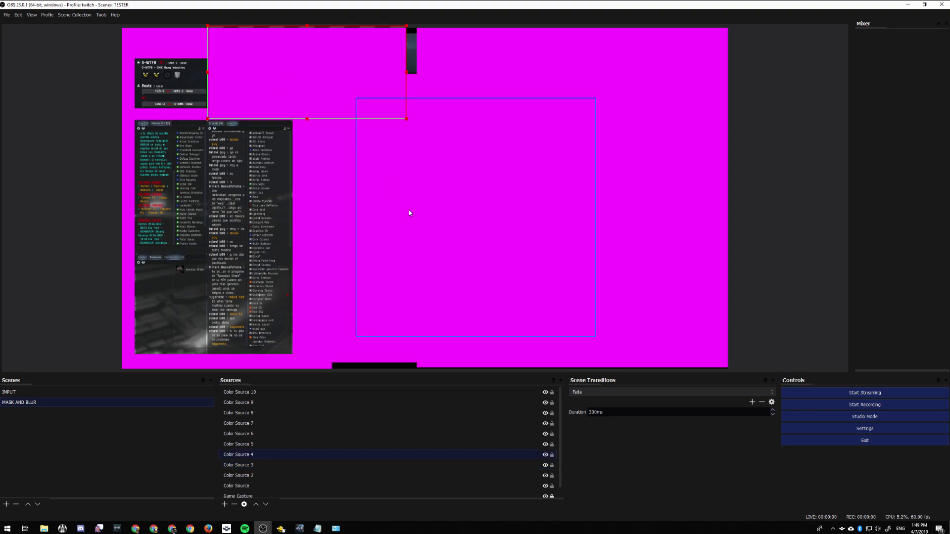
{"action": "left_click_drag", "start_coordinate": [433, 262], "coordinate": [389, 253]}
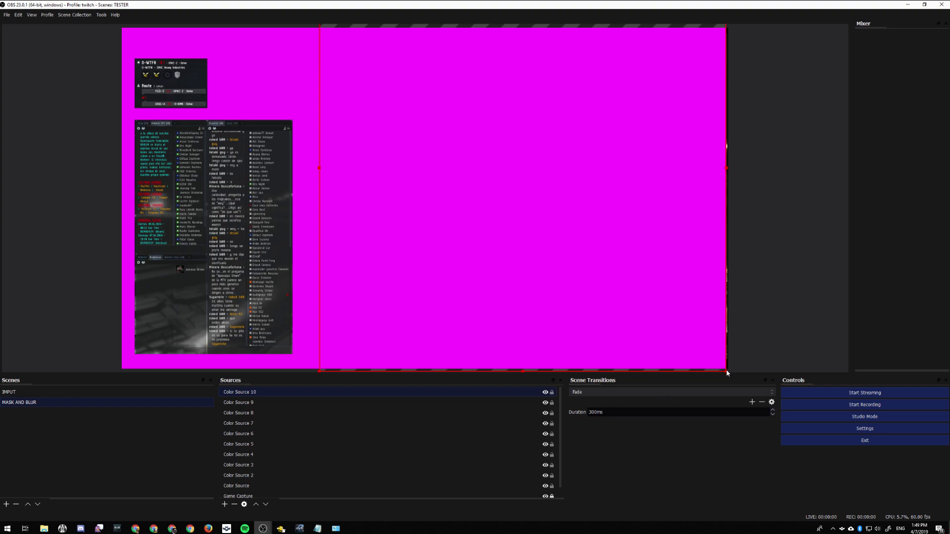
{"action": "left_click_drag", "start_coordinate": [727, 373], "coordinate": [733, 379]}
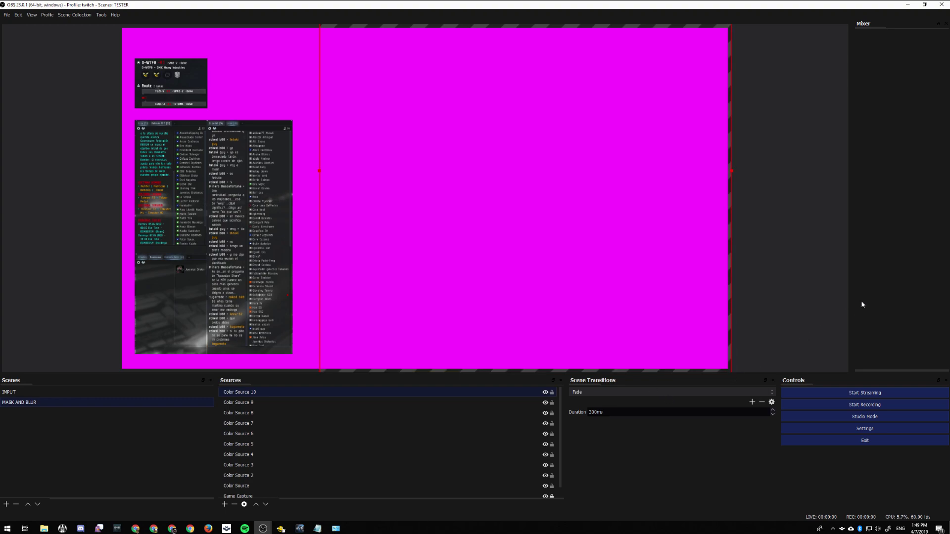
{"action": "left_click", "coordinate": [816, 309]}
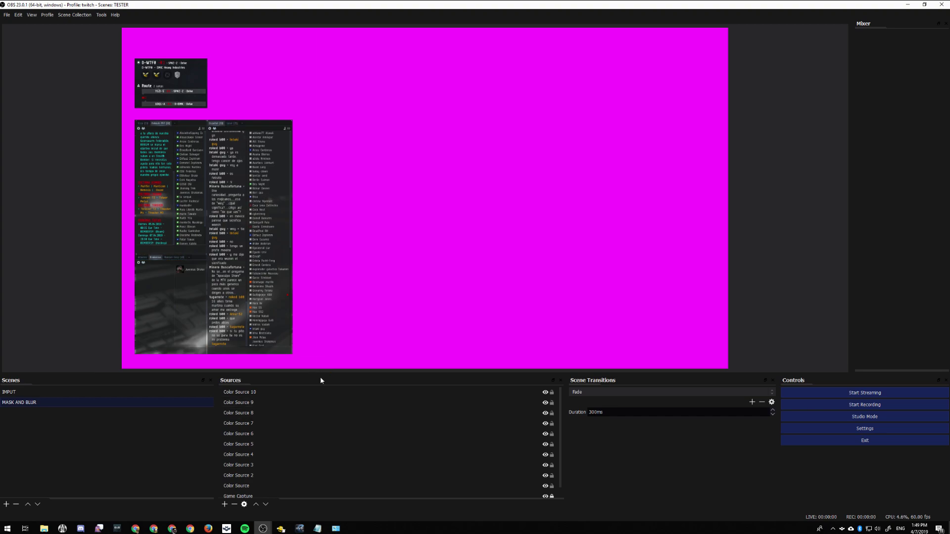
Enlarge the docks and add a new group named MASK to the sources
{"action": "left_click_drag", "start_coordinate": [320, 376], "coordinate": [326, 257]}
{"action": "right_click", "coordinate": [265, 410]}
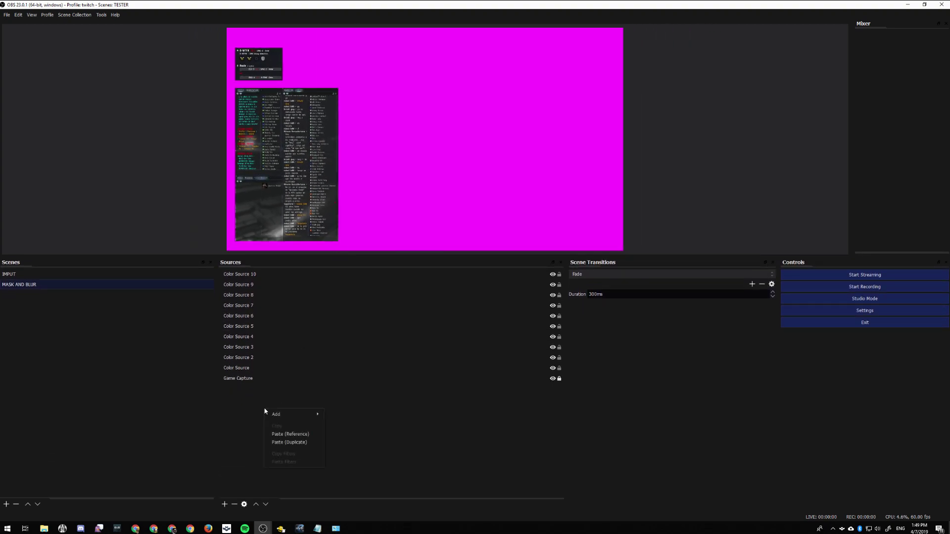
{"action": "mouse_move", "coordinate": [297, 415]}
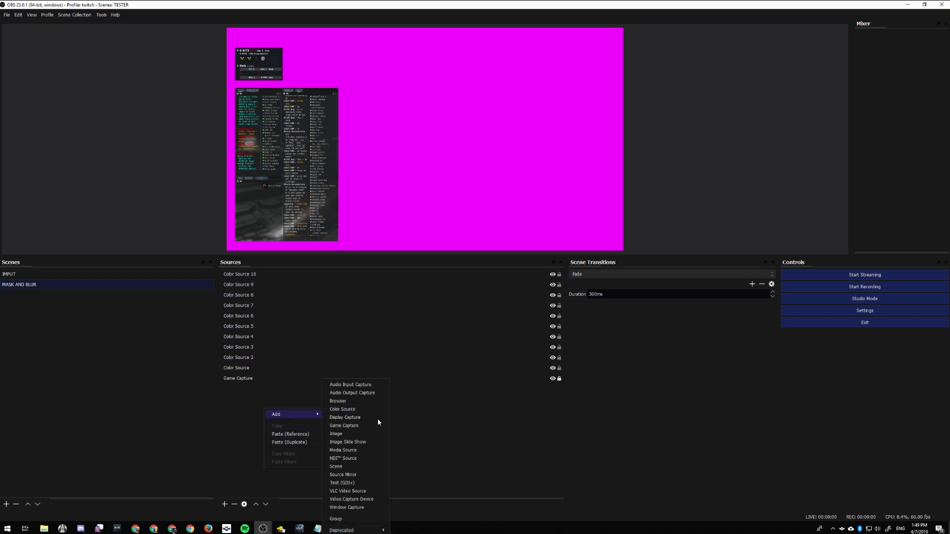
{"action": "left_click", "coordinate": [378, 467]}
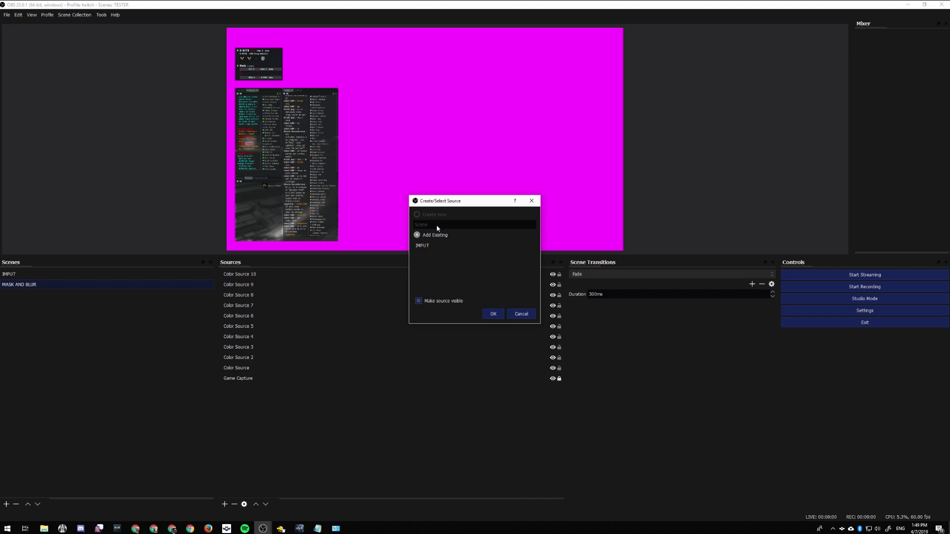
{"action": "left_click", "coordinate": [521, 314]}
{"action": "type", "text": "MASK"}
{"action": "key", "text": "Return"}
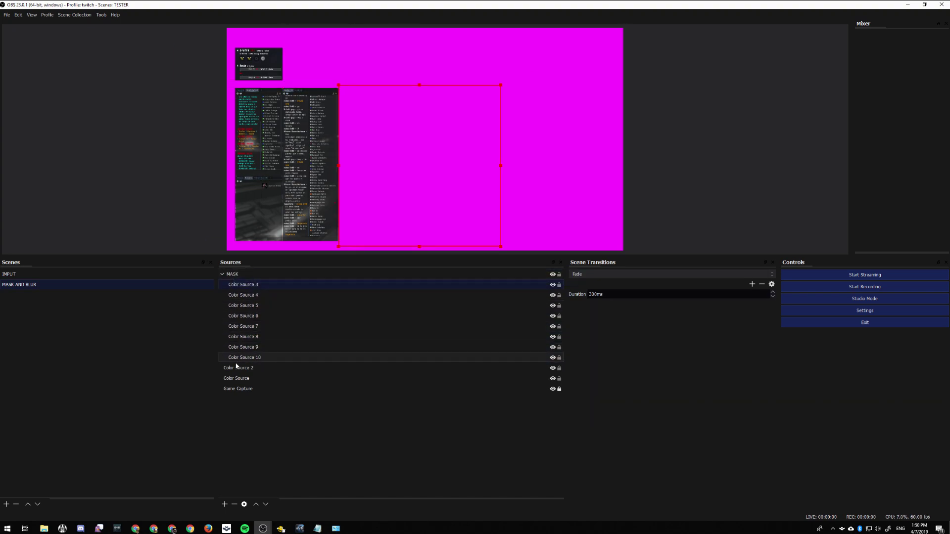
Move Color Source 2 and Color Source into the MASK group
{"action": "left_click", "coordinate": [236, 369]}
{"action": "left_click_drag", "start_coordinate": [237, 371], "coordinate": [254, 275]}
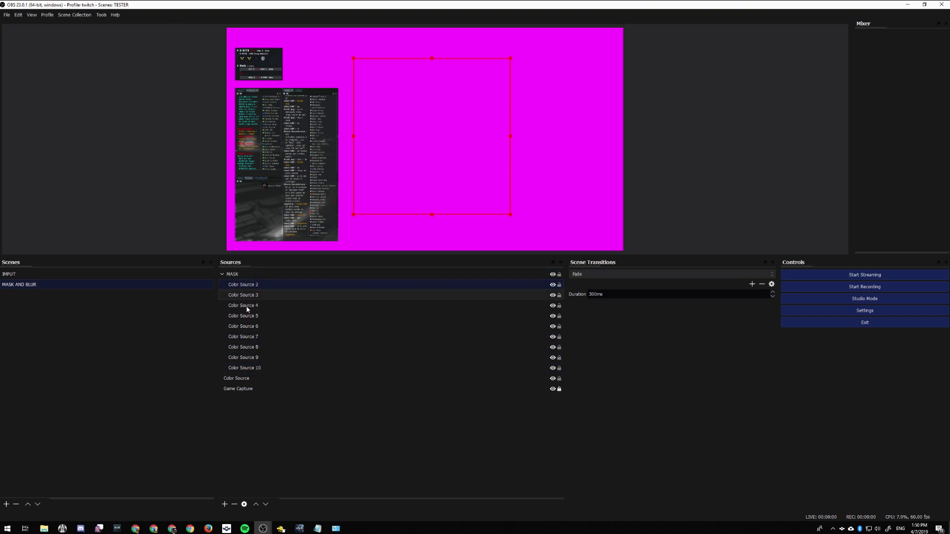
{"action": "left_click", "coordinate": [237, 380]}
{"action": "left_click_drag", "start_coordinate": [237, 380], "coordinate": [256, 277]}
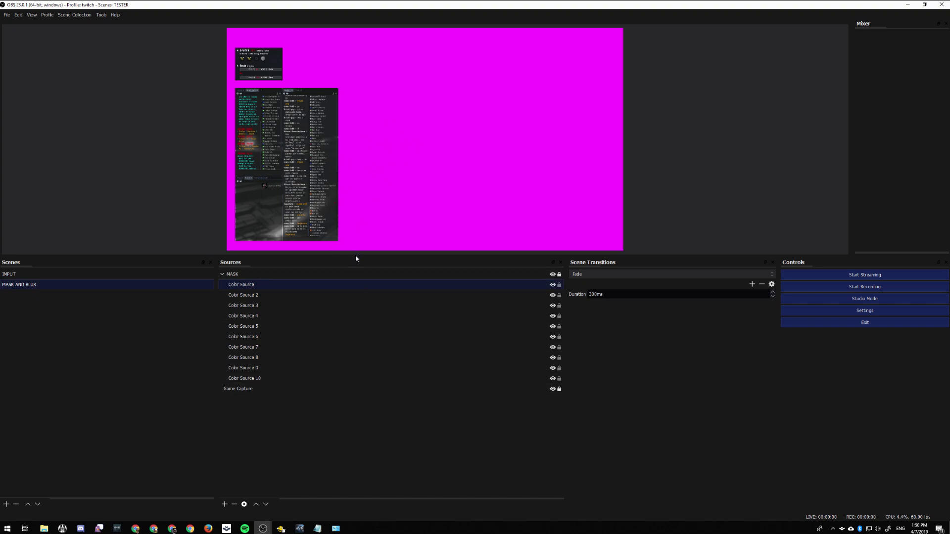
Enlarge the preview, toggle MASK visibility to test it, and check the game in EVE
{"action": "left_click_drag", "start_coordinate": [353, 259], "coordinate": [297, 399]}
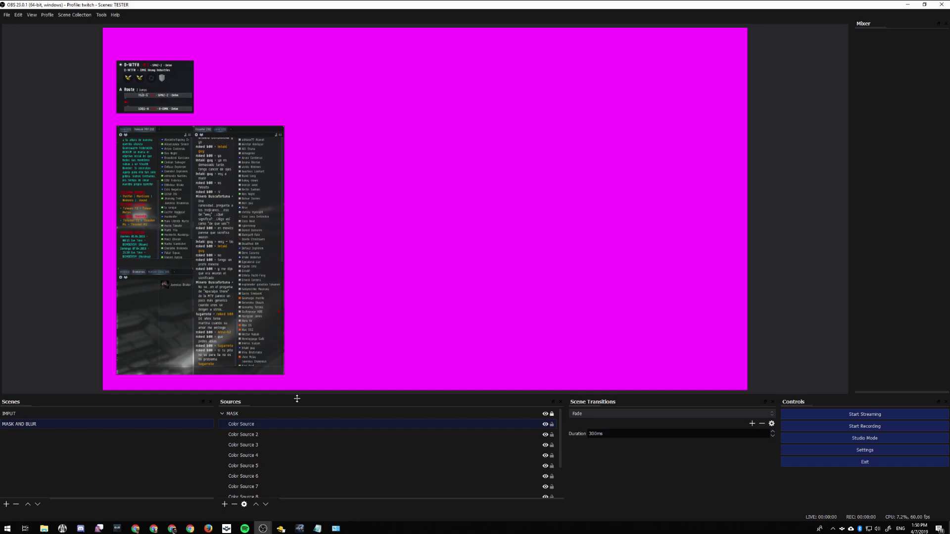
{"action": "left_click", "coordinate": [545, 414]}
{"action": "left_click", "coordinate": [545, 414]}
{"action": "left_click", "coordinate": [545, 413]}
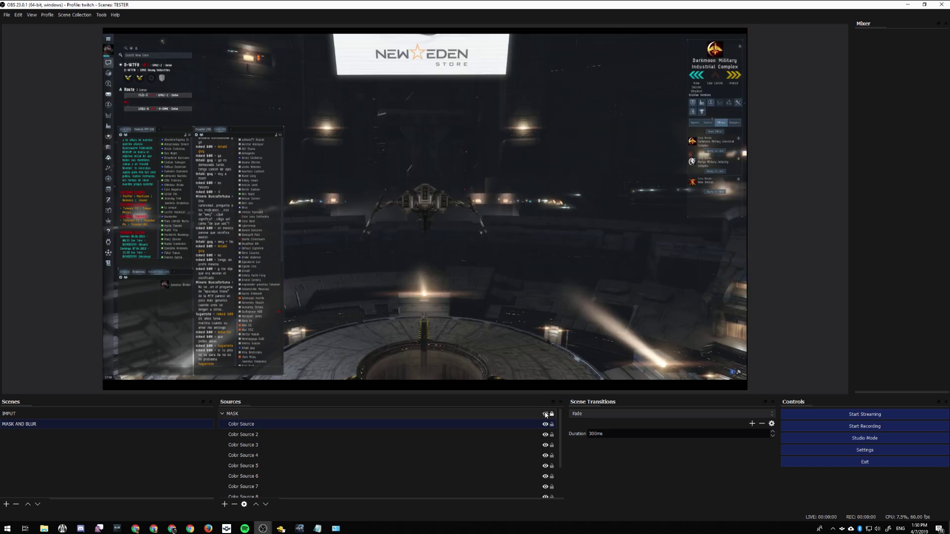
{"action": "left_click", "coordinate": [546, 414]}
{"action": "left_click", "coordinate": [545, 414]}
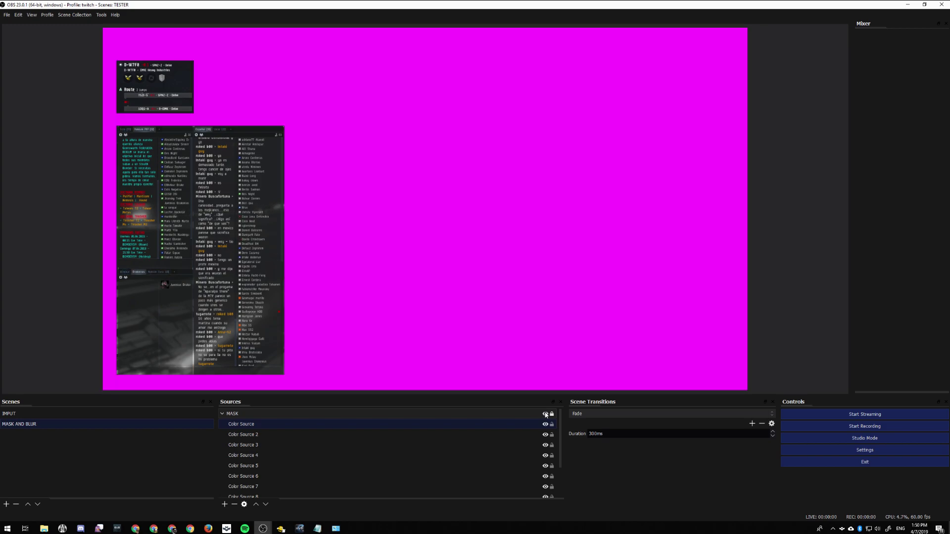
{"action": "left_click", "coordinate": [545, 414]}
{"action": "left_click", "coordinate": [545, 414]}
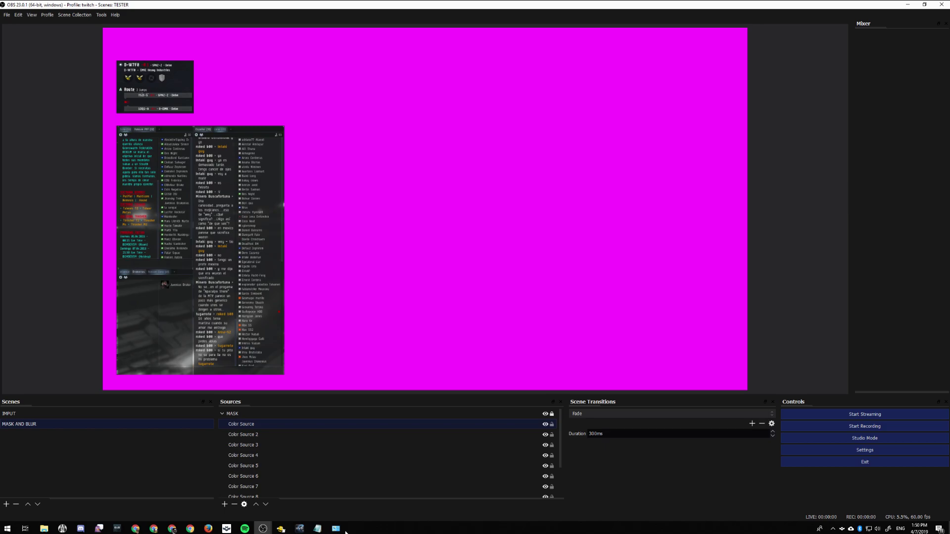
{"action": "left_click", "coordinate": [300, 528]}
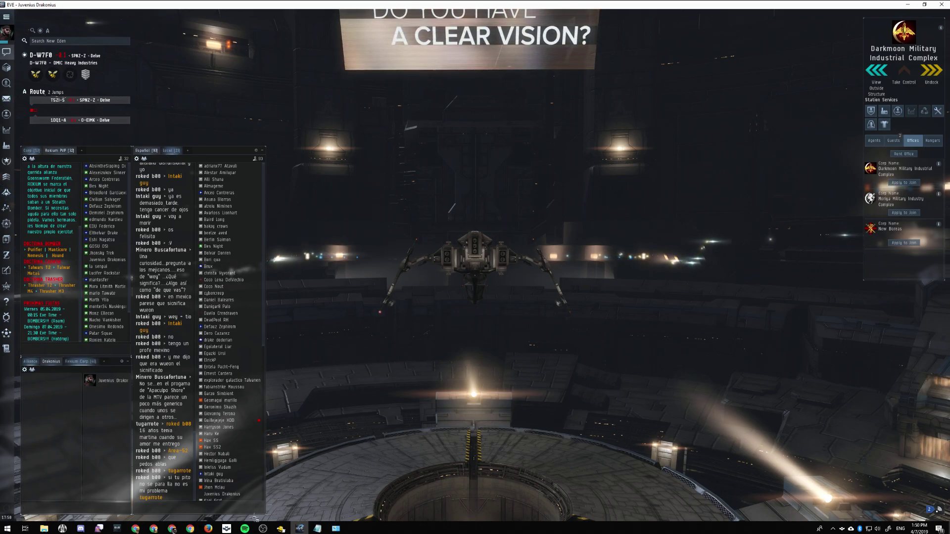
{"action": "mouse_move", "coordinate": [263, 528]}
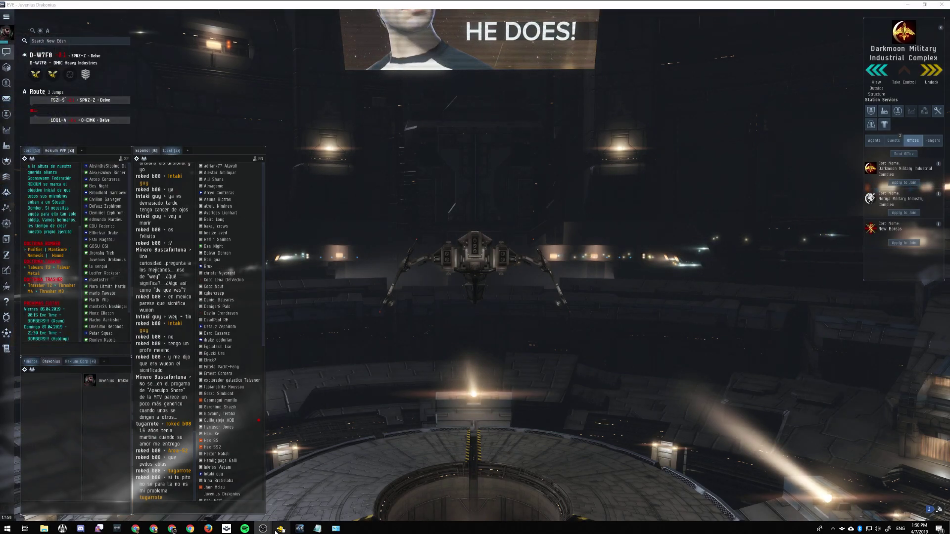
{"action": "left_click", "coordinate": [209, 498]}
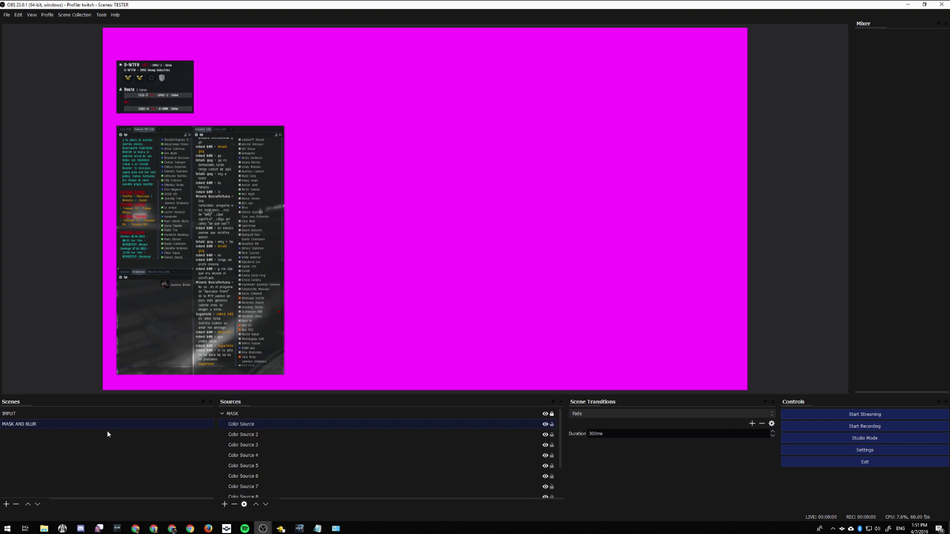
Collapse the MASK group and bring up the MASK AND BLUR scene's context menu
{"action": "left_click", "coordinate": [223, 415]}
{"action": "right_click", "coordinate": [172, 425]}
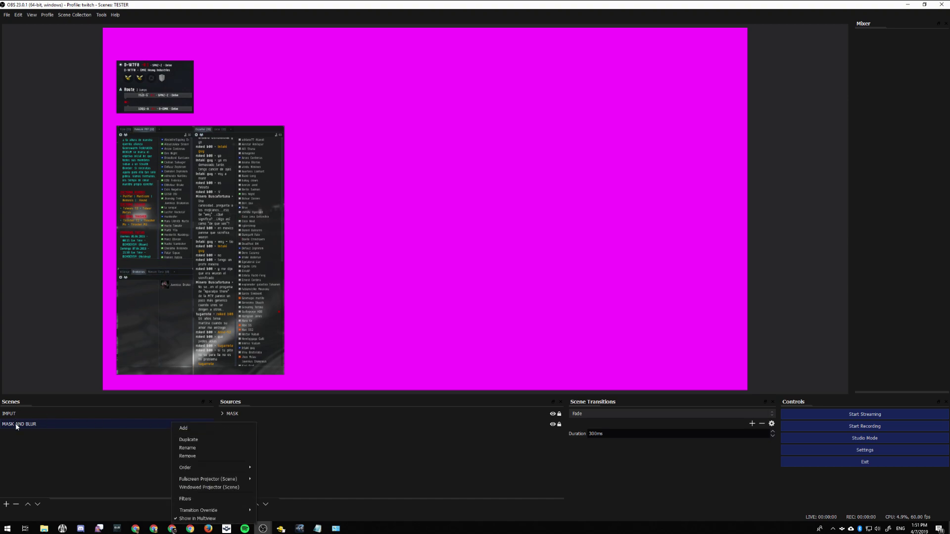
{"action": "left_click", "coordinate": [48, 425]}
{"action": "right_click", "coordinate": [48, 426]}
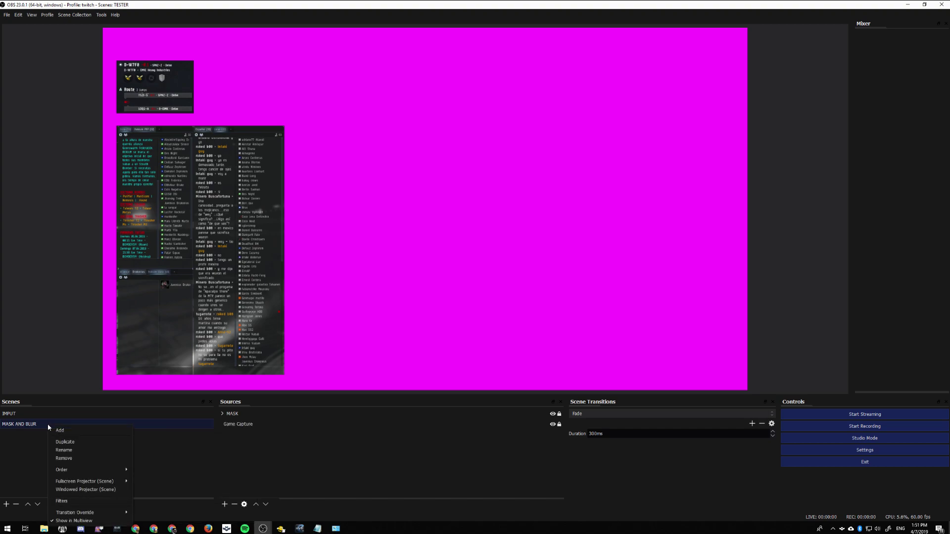
Add a Chroma Key filter to MASK AND BLUR with a Custom magenta key colour
{"action": "left_click", "coordinate": [75, 502]}
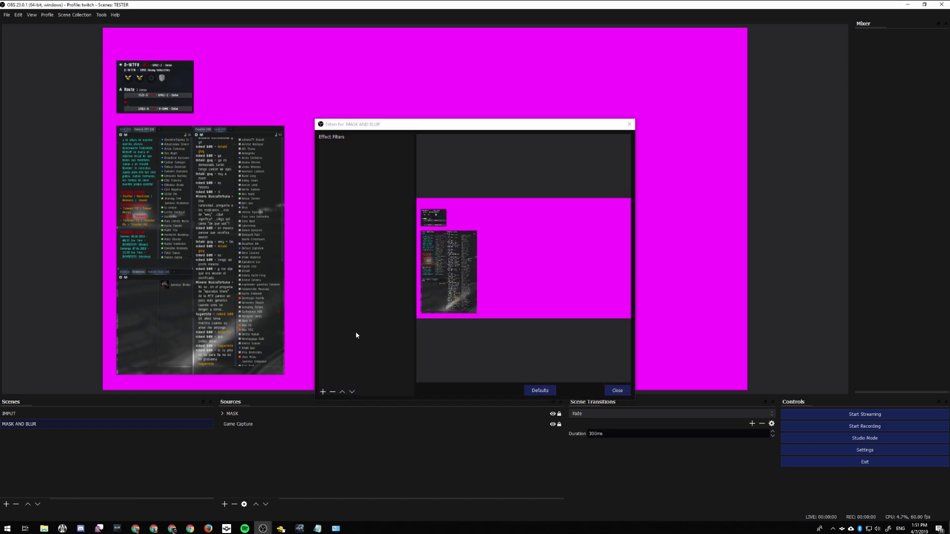
{"action": "left_click", "coordinate": [322, 392]}
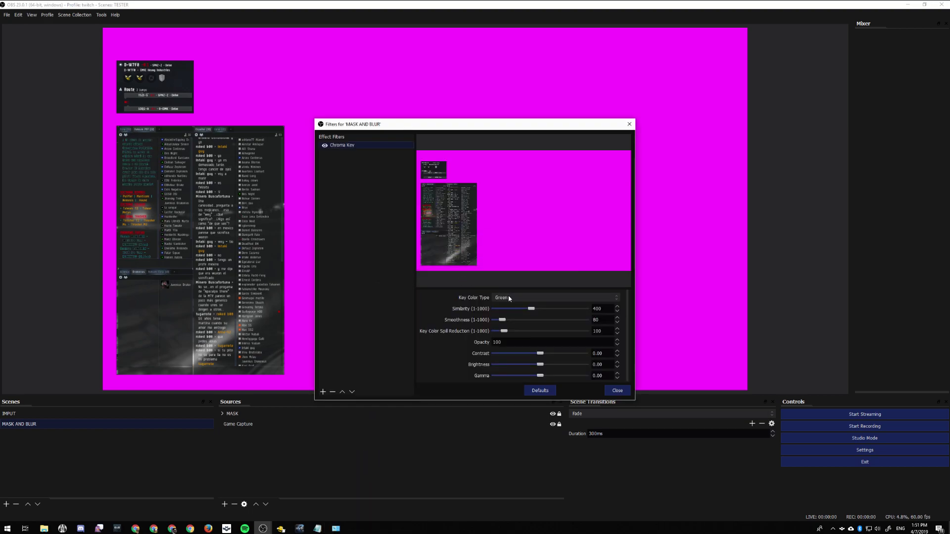
{"action": "left_click", "coordinate": [509, 297]}
{"action": "left_click", "coordinate": [512, 320]}
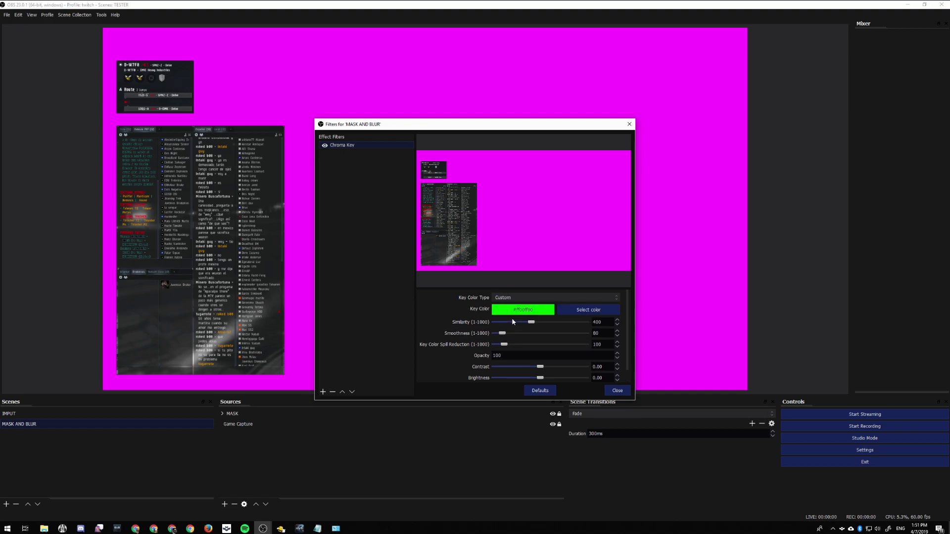
{"action": "left_click", "coordinate": [559, 310]}
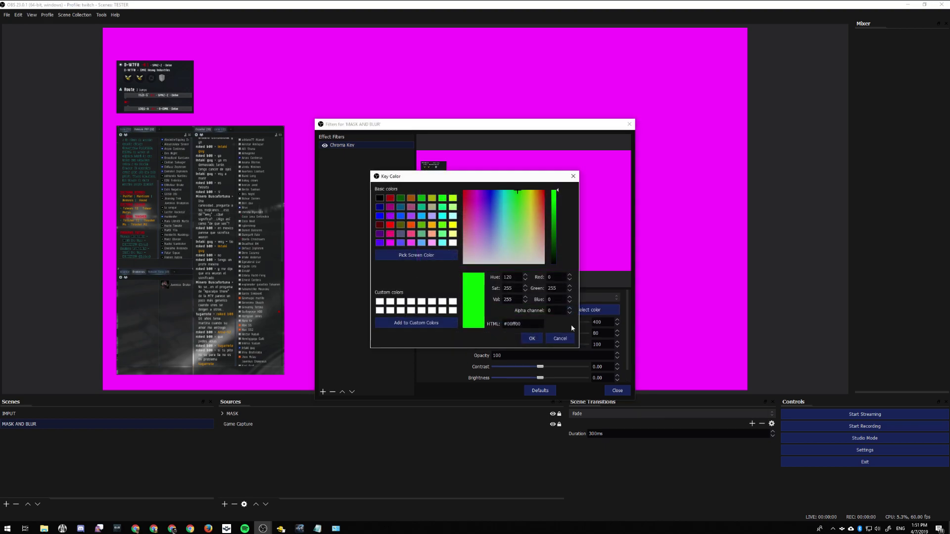
{"action": "left_click", "coordinate": [560, 339]}
{"action": "left_click", "coordinate": [507, 297]}
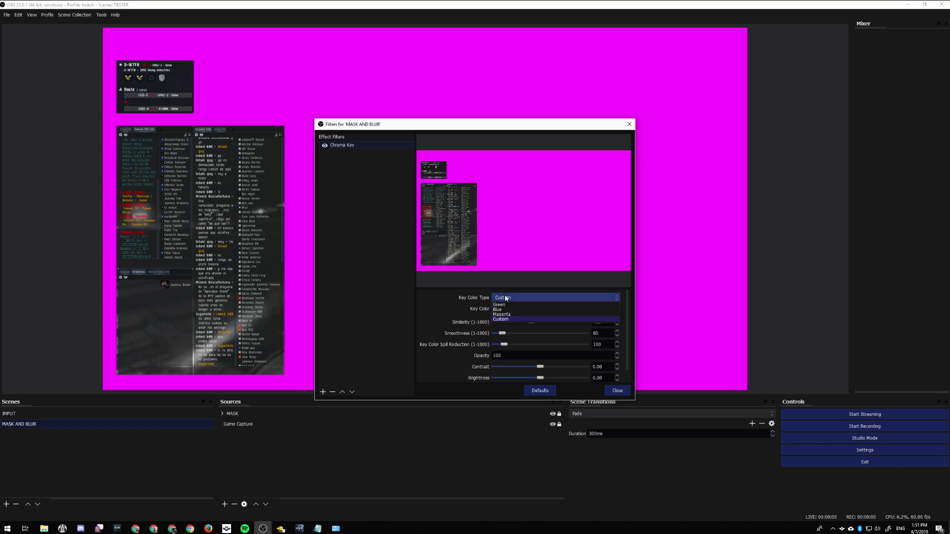
{"action": "left_click", "coordinate": [507, 320]}
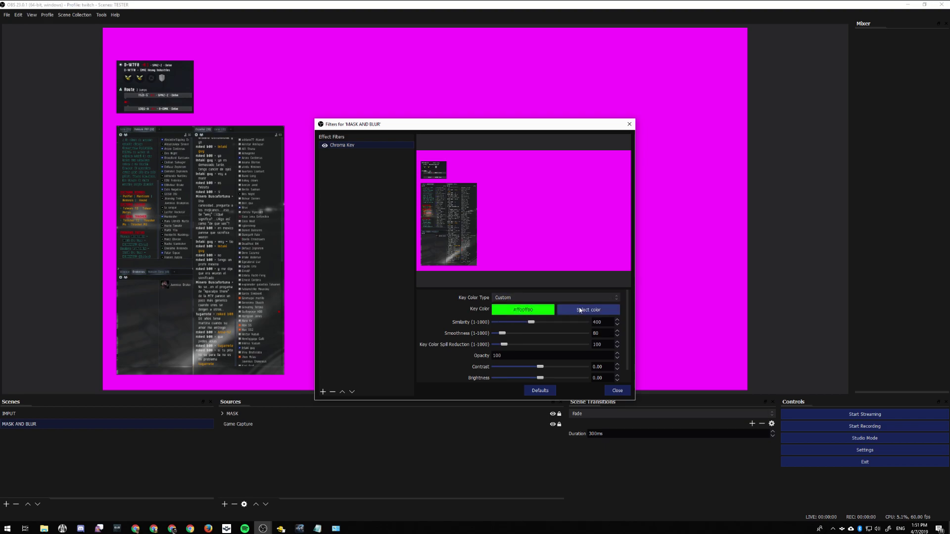
{"action": "left_click", "coordinate": [580, 310]}
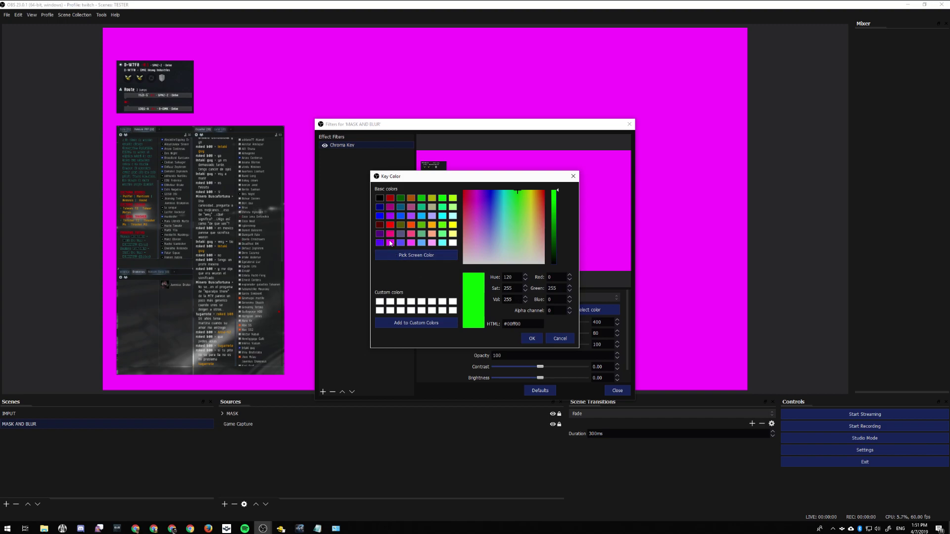
{"action": "left_click", "coordinate": [390, 242]}
{"action": "left_click", "coordinate": [532, 338]}
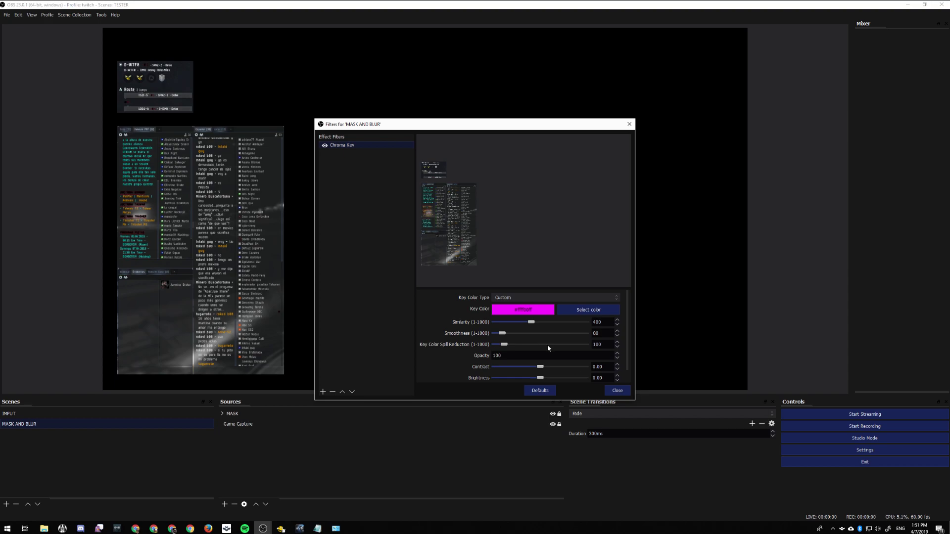
Add a Blur filter named Blur, adjust its size and blur type, then close the filters window
{"action": "left_click", "coordinate": [324, 394]}
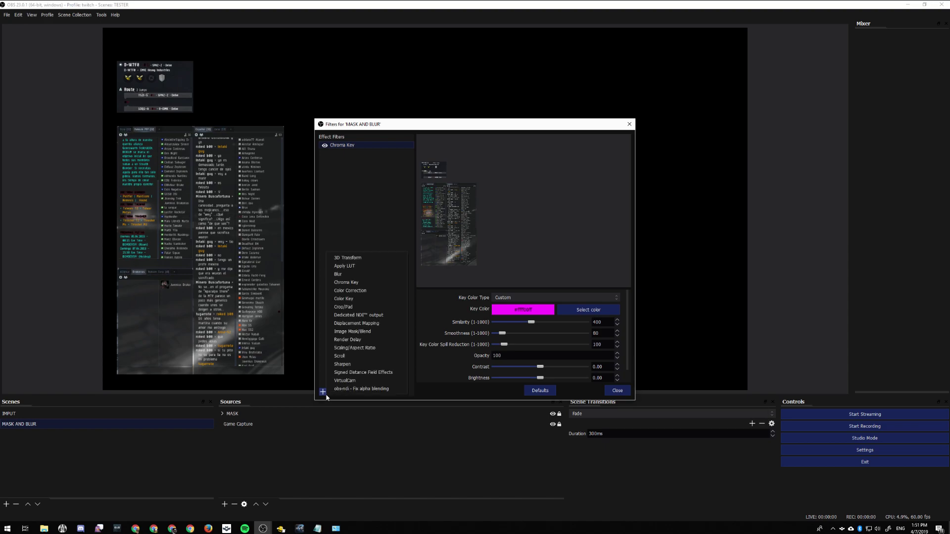
{"action": "left_click", "coordinate": [357, 276]}
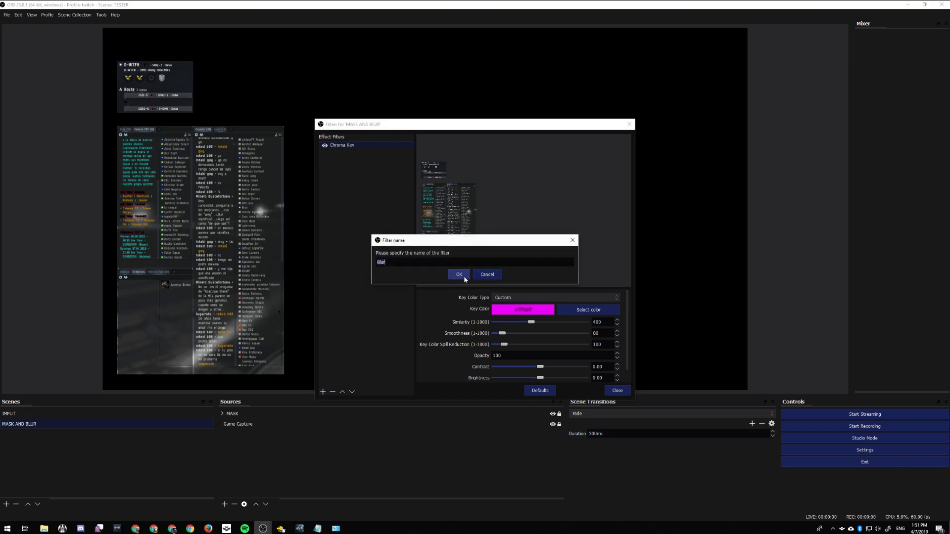
{"action": "left_click", "coordinate": [459, 275]}
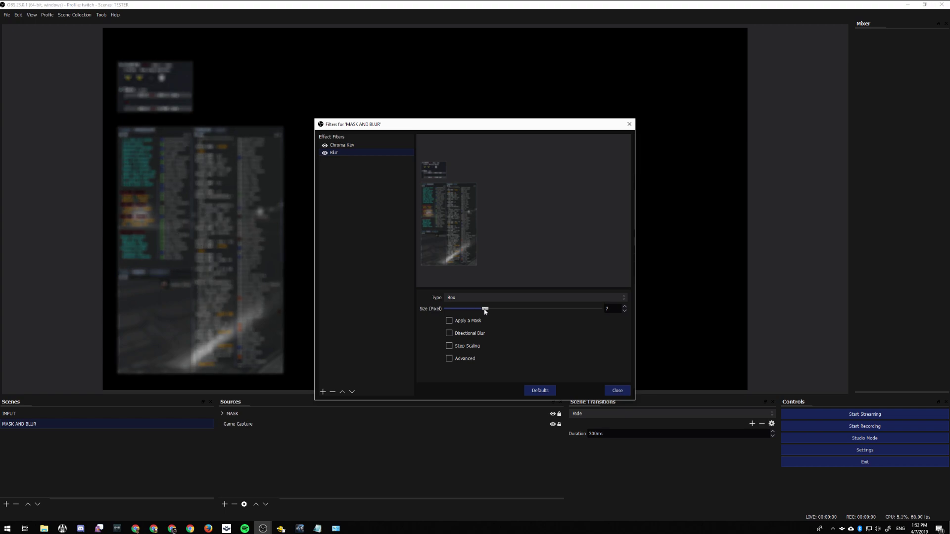
{"action": "left_click_drag", "start_coordinate": [466, 312], "coordinate": [457, 313]}
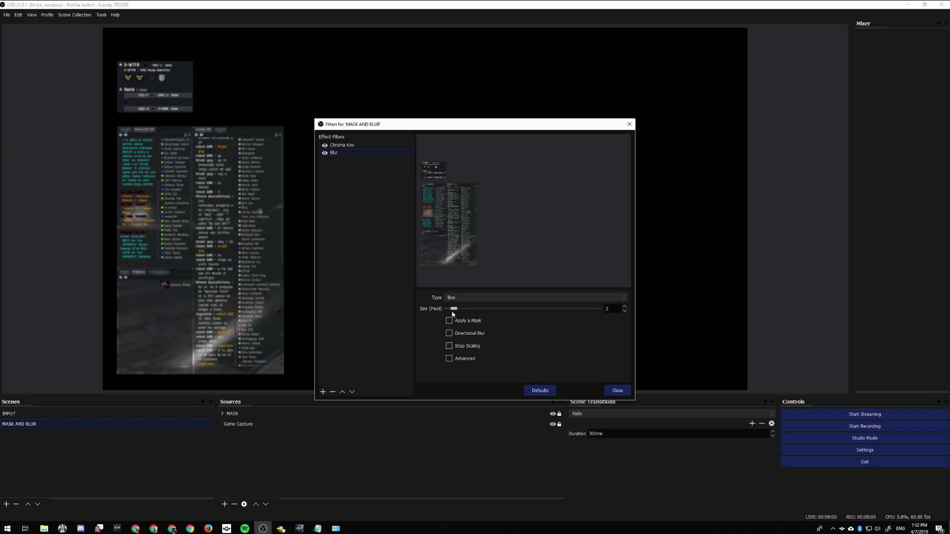
{"action": "left_click_drag", "start_coordinate": [450, 313], "coordinate": [471, 314]}
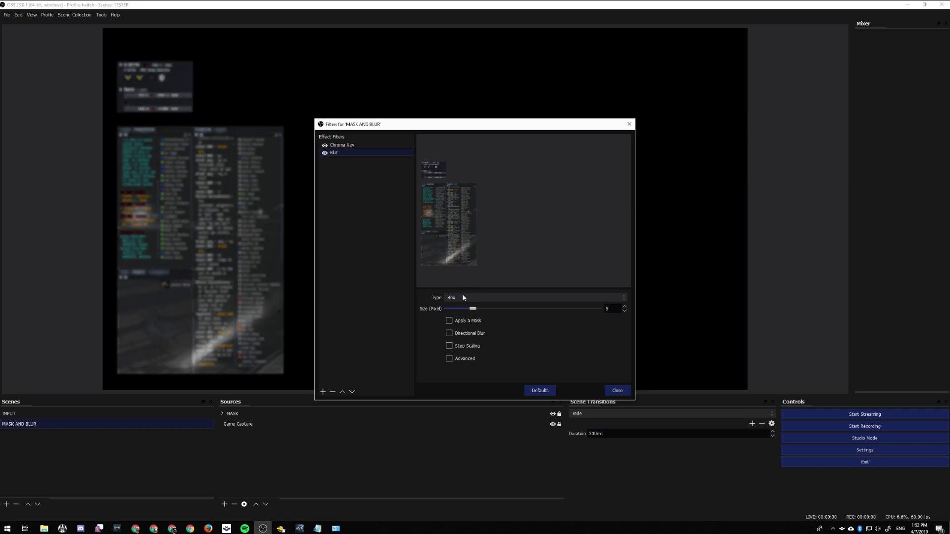
{"action": "left_click", "coordinate": [465, 297]}
{"action": "left_click", "coordinate": [469, 310]}
{"action": "left_click", "coordinate": [617, 391]}
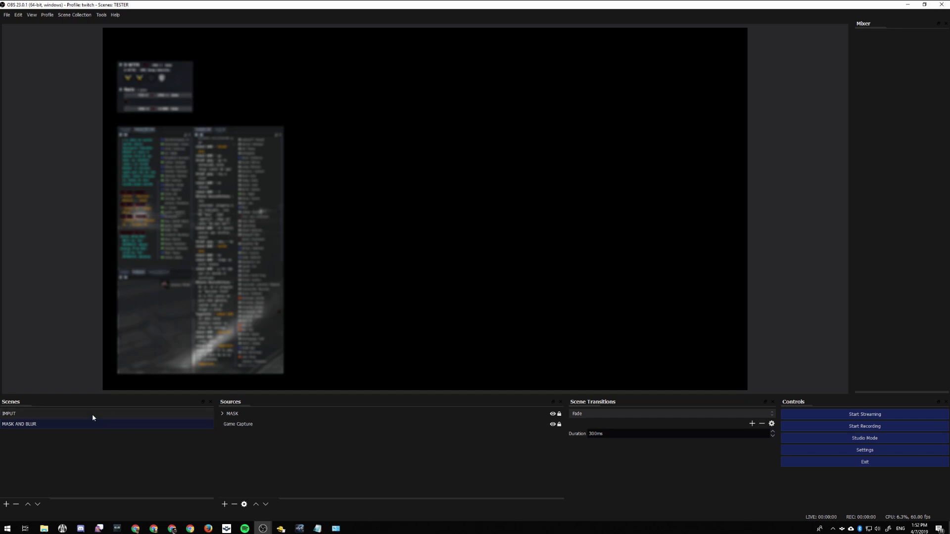
Add a new empty scene named OUTPUT to the scene list
{"action": "left_click", "coordinate": [6, 504]}
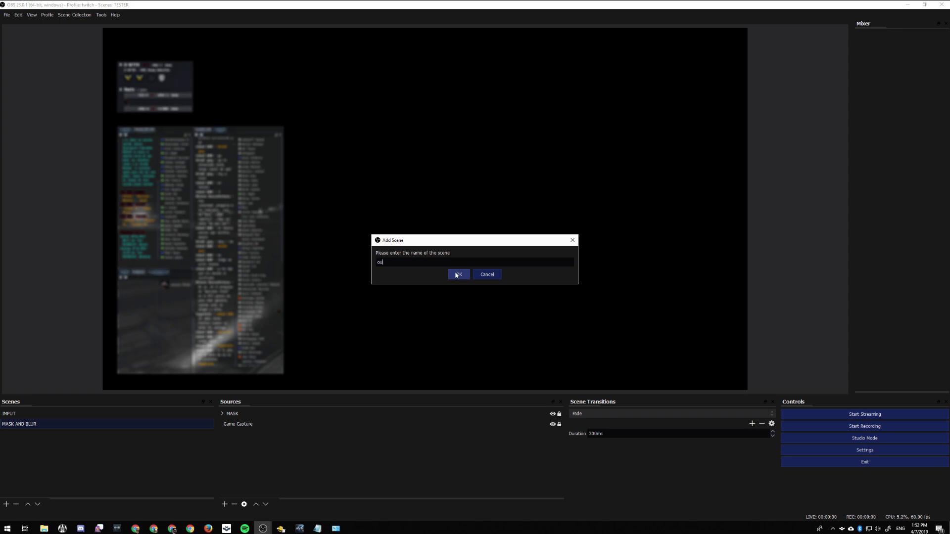
{"action": "type", "text": "O"}
{"action": "type", "text": "UR"}
{"action": "key", "text": "BackSpace"}
{"action": "key", "text": "BackSpace"}
{"action": "key", "text": "BackSpace"}
{"action": "type", "text": "PUT"}
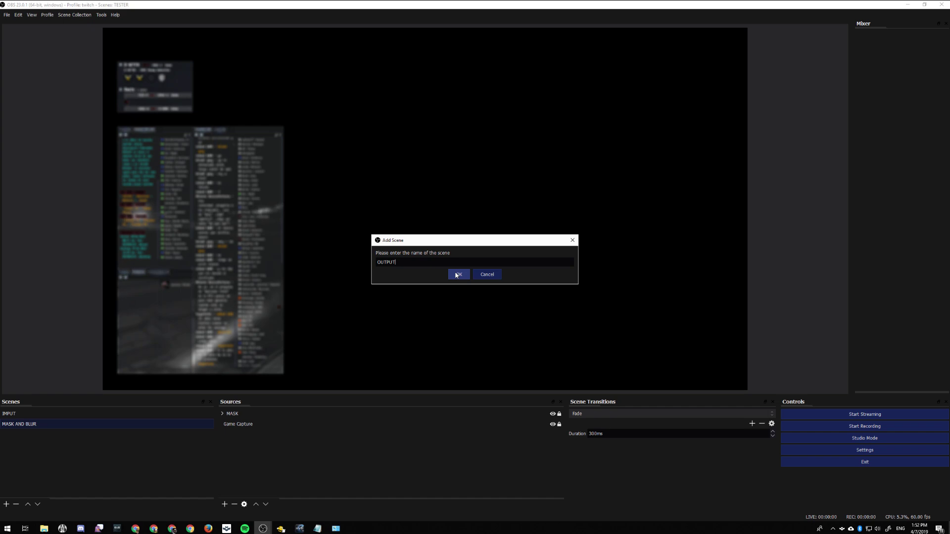
{"action": "left_click", "coordinate": [457, 275]}
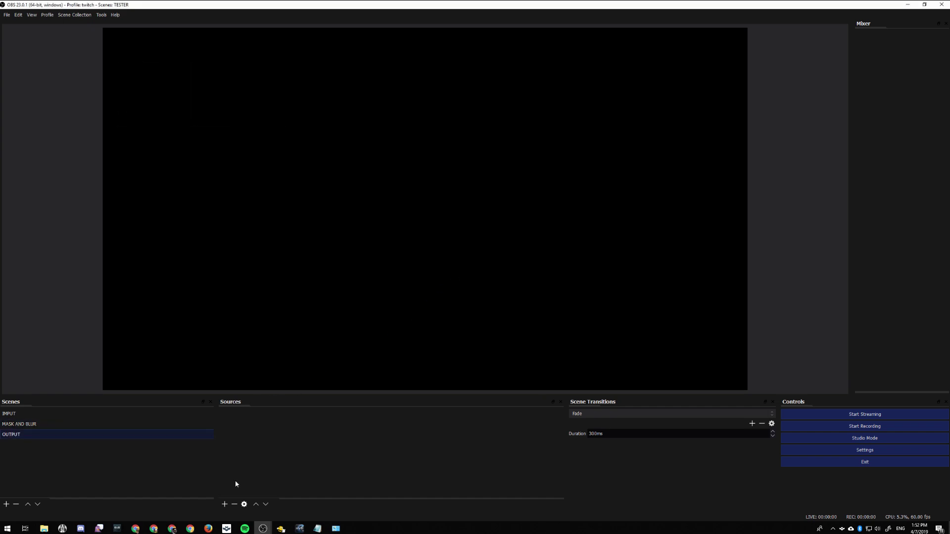
Add the existing IMPUT scene, then MASK AND BLUR above it, as scene sources in OUTPUT
{"action": "left_click", "coordinate": [225, 505]}
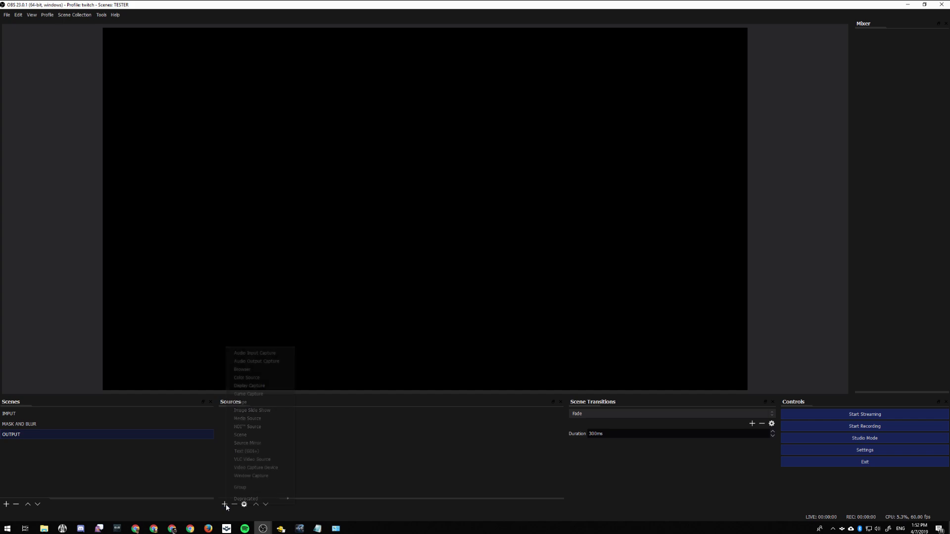
{"action": "left_click", "coordinate": [262, 435]}
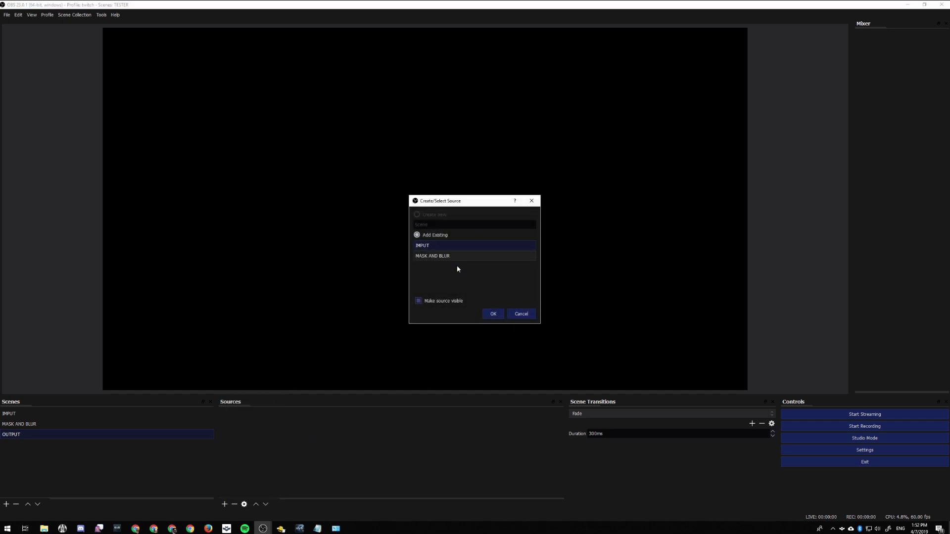
{"action": "left_click", "coordinate": [493, 314]}
{"action": "left_click", "coordinate": [225, 504]}
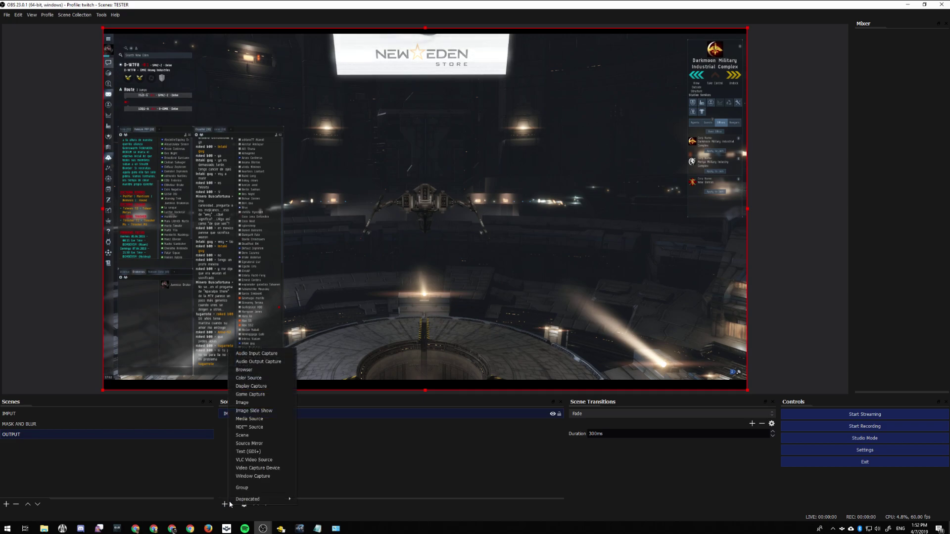
{"action": "left_click", "coordinate": [272, 436]}
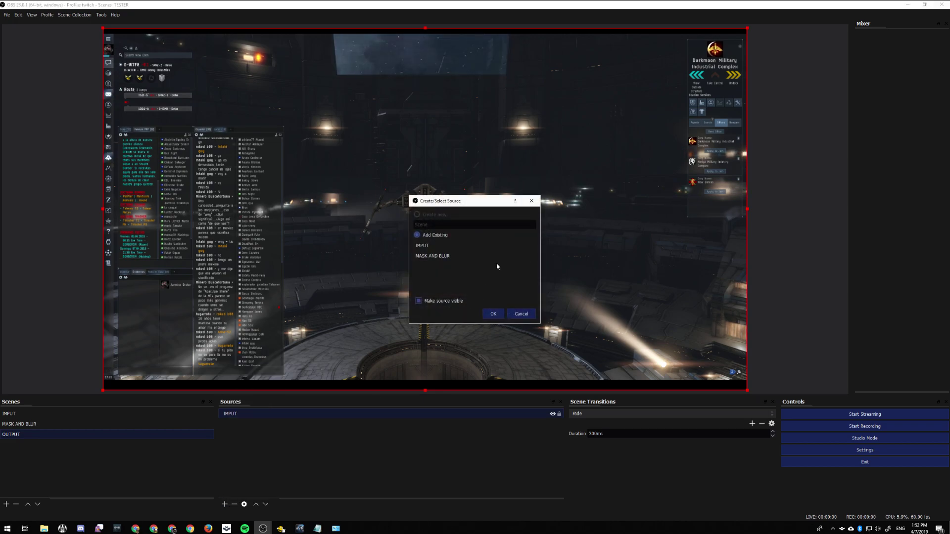
{"action": "left_click", "coordinate": [460, 257]}
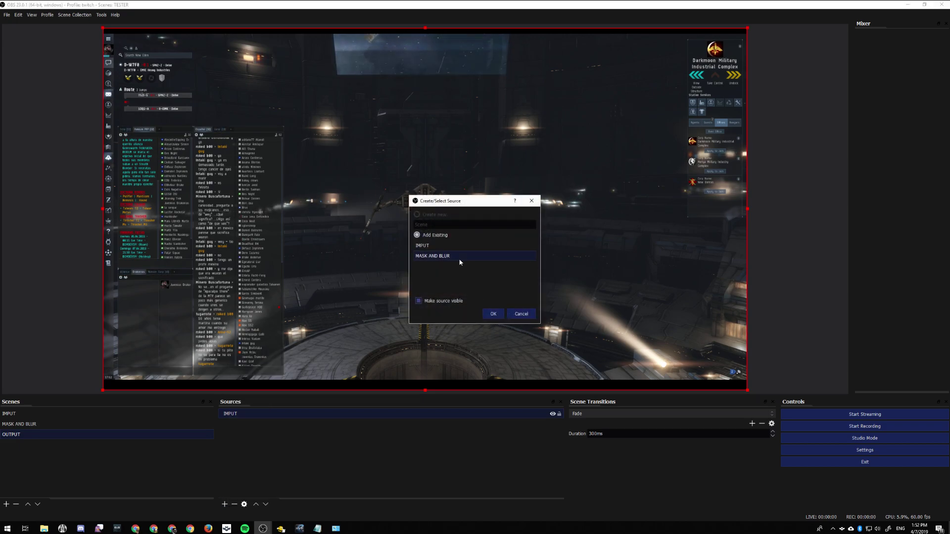
{"action": "left_click", "coordinate": [494, 313]}
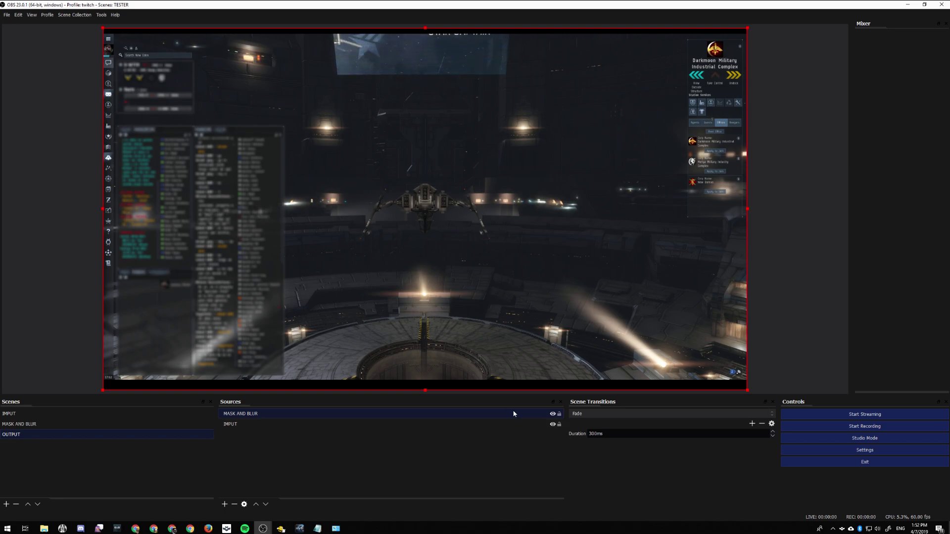
{"action": "left_click", "coordinate": [554, 416]}
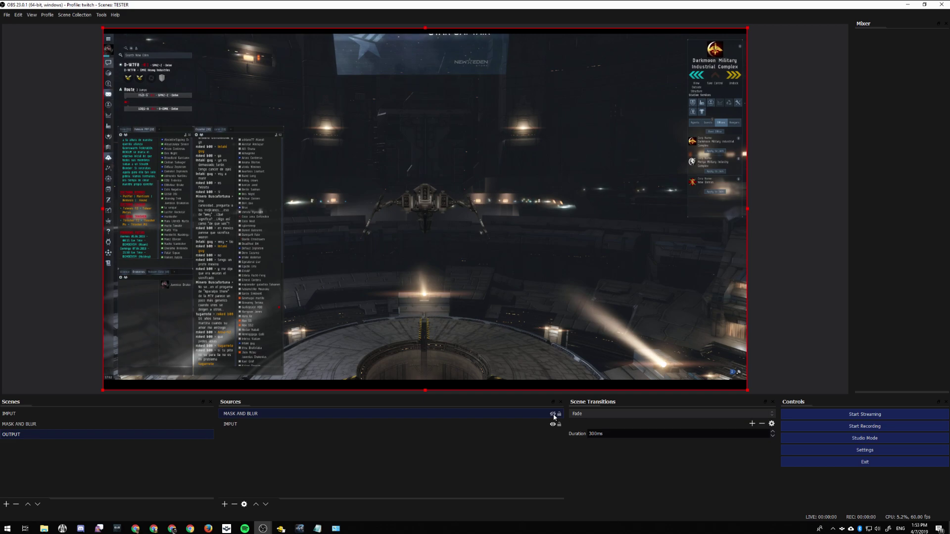
{"action": "left_click", "coordinate": [554, 415]}
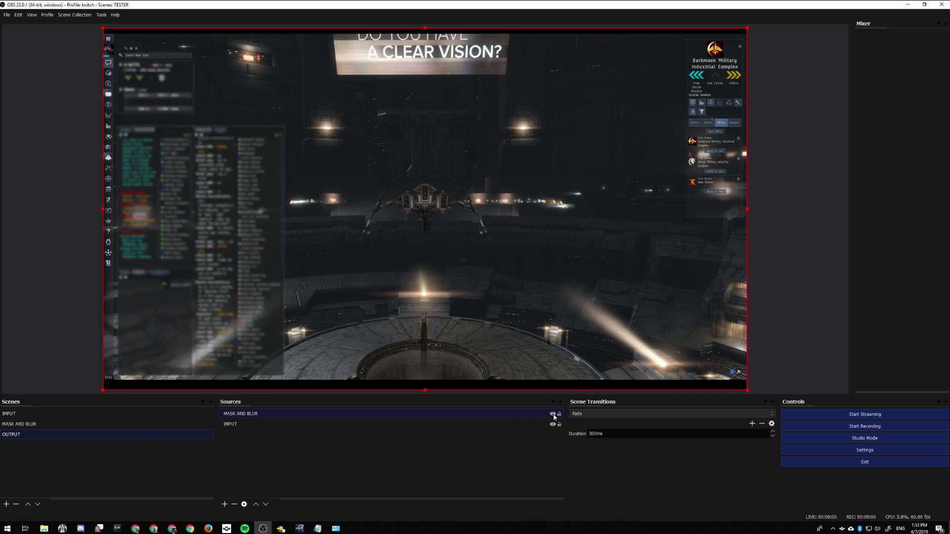
{"action": "left_click", "coordinate": [554, 416]}
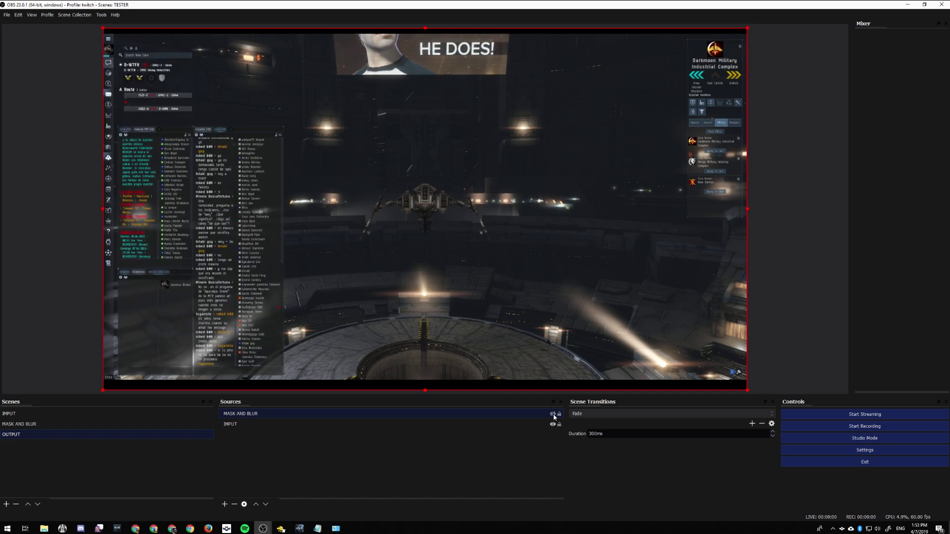
{"action": "left_click", "coordinate": [553, 416]}
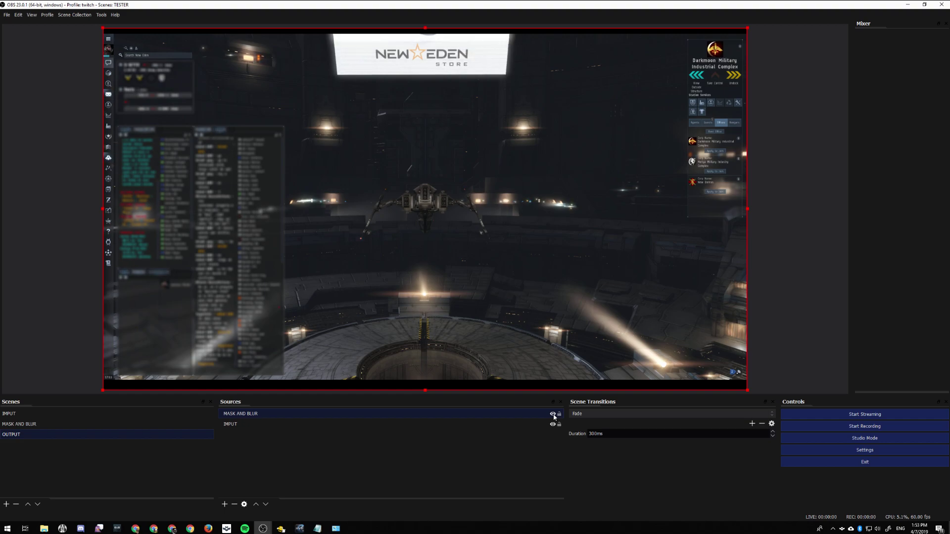
{"action": "left_click", "coordinate": [552, 414]}
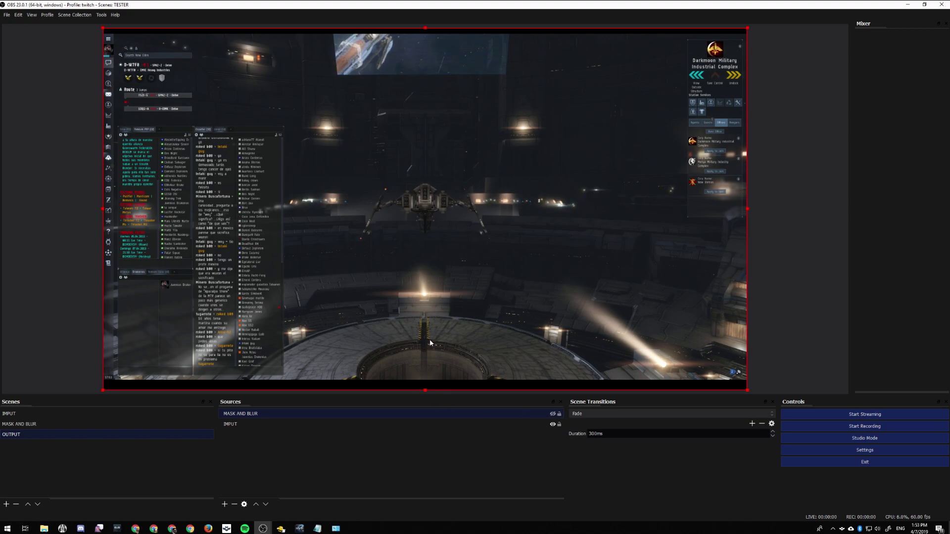
{"action": "left_click", "coordinate": [552, 414]}
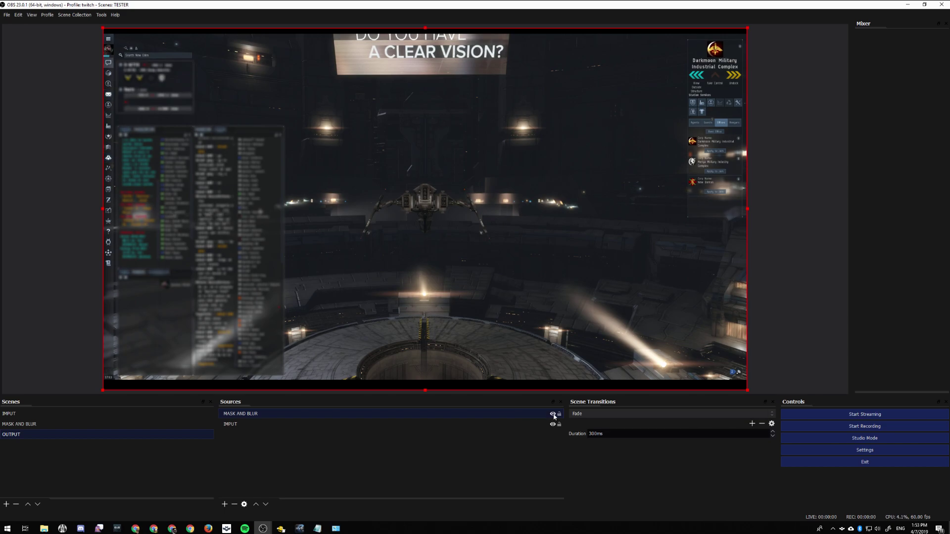
{"action": "left_click", "coordinate": [553, 414]}
{"action": "left_click", "coordinate": [553, 415]}
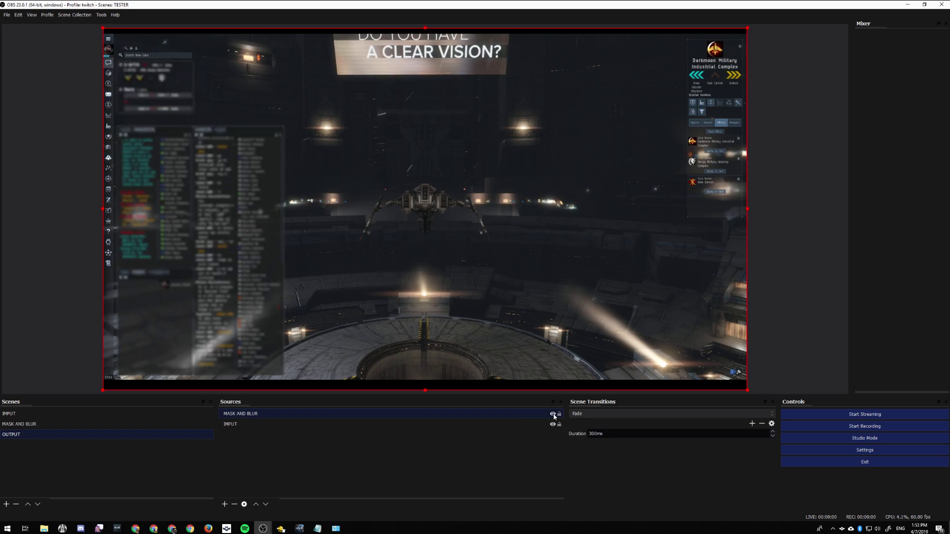